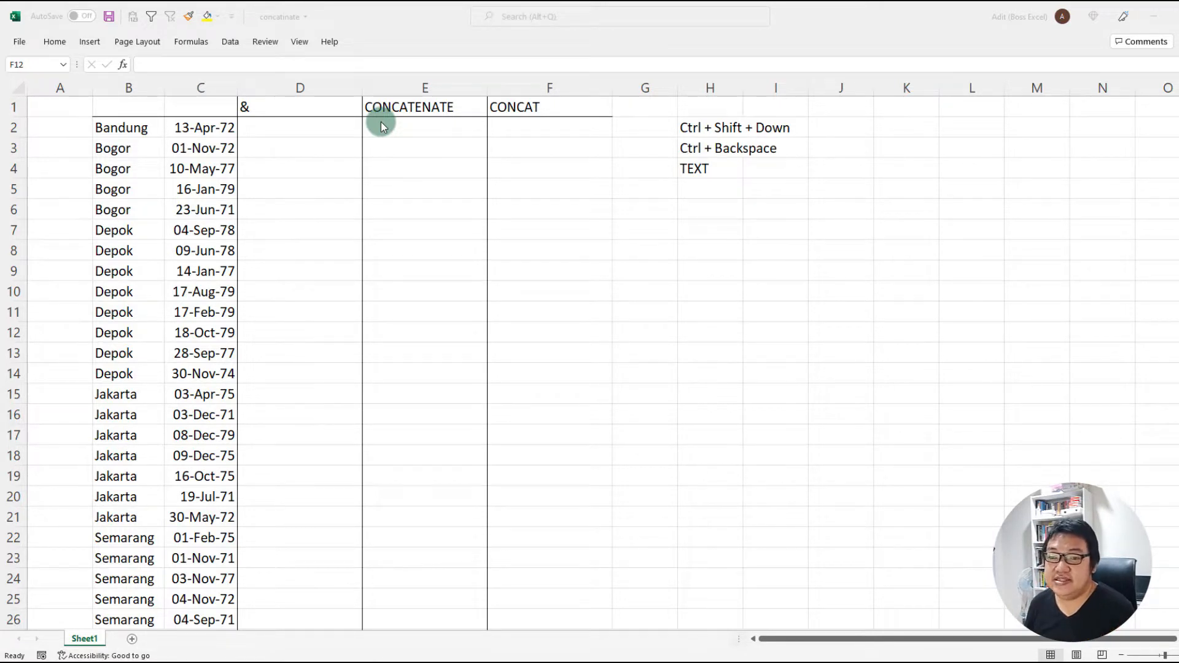
left_click(135, 131)
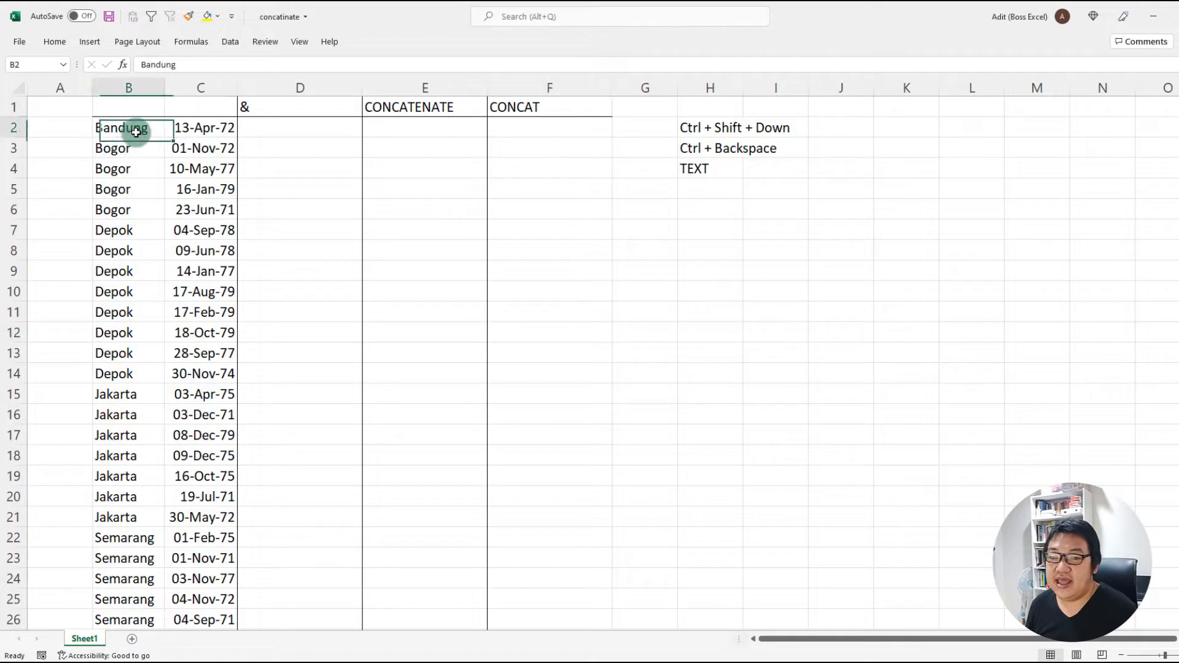
left_click_drag(136, 131, 158, 249)
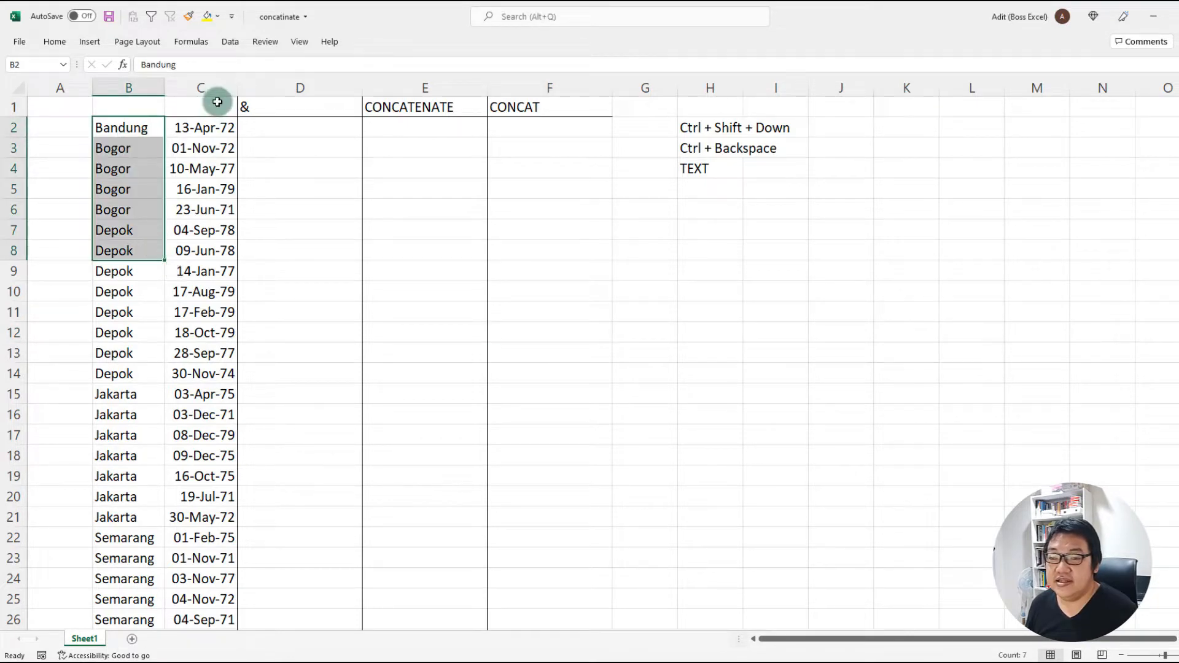
left_click_drag(177, 126, 203, 251)
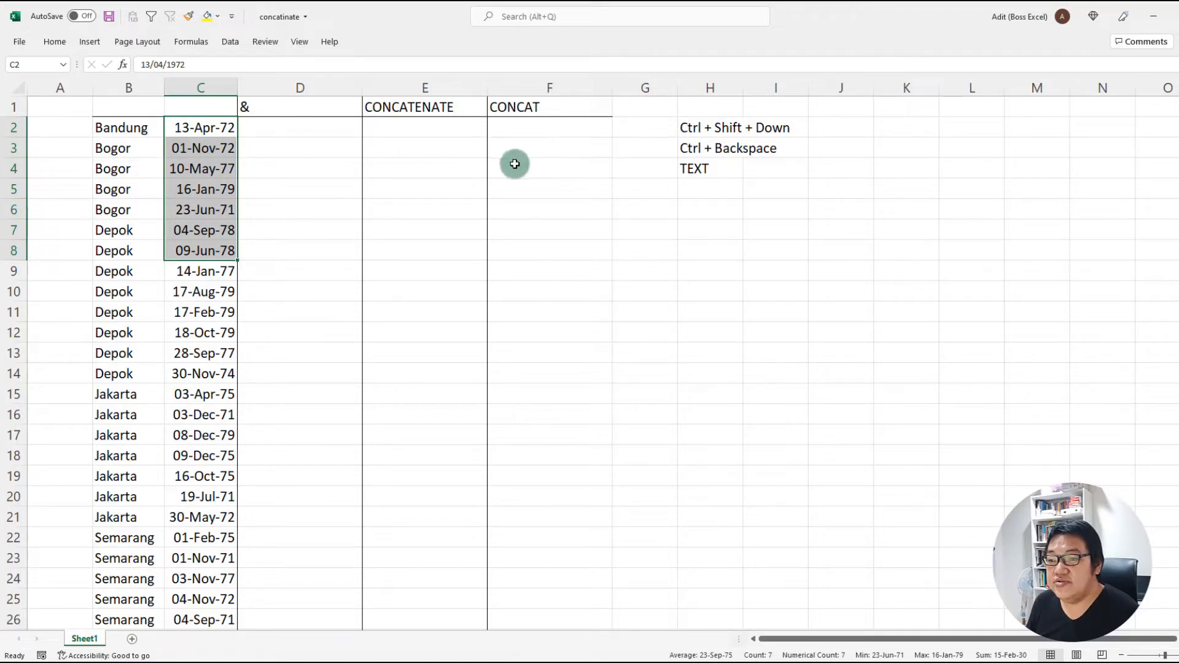
Enter the formula =B2&", "&C2 in cell D2 to join the city and date with a comma and space
left_click(307, 130)
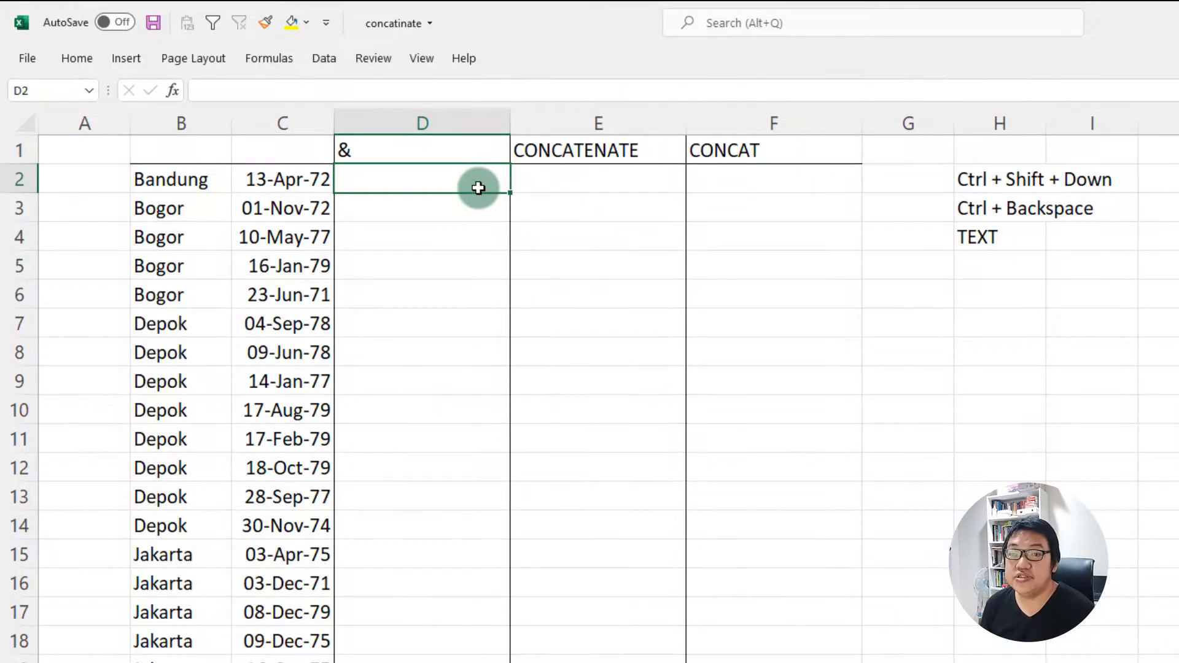
type("=")
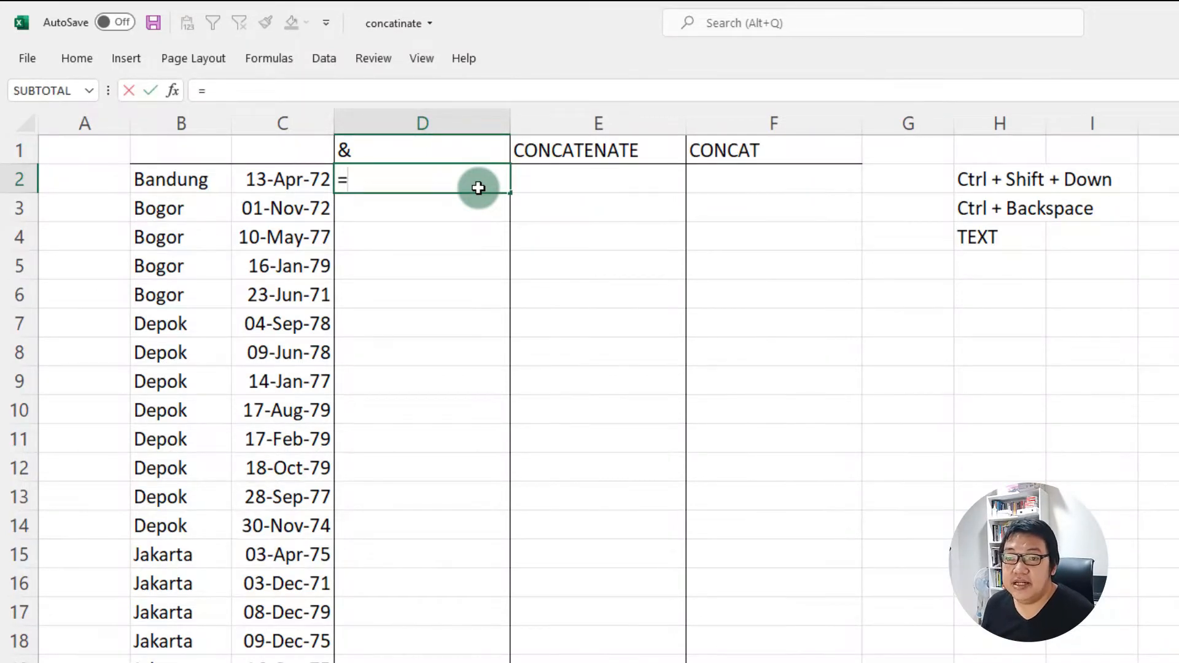
key("Left")
key("Left")
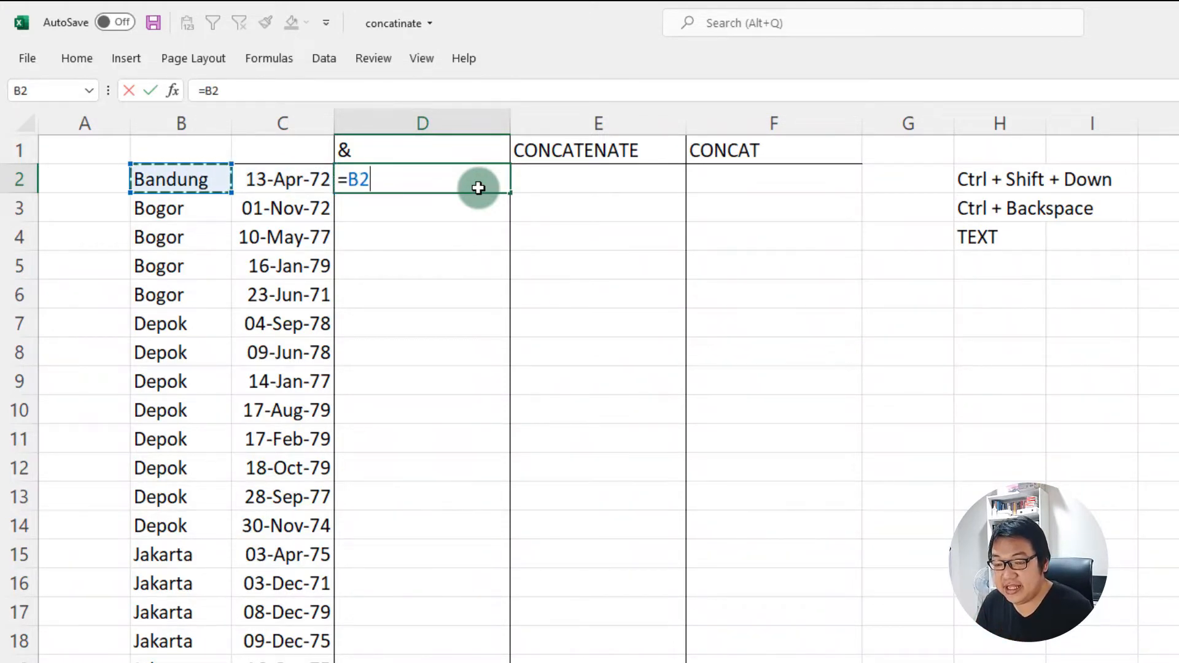
type("&")
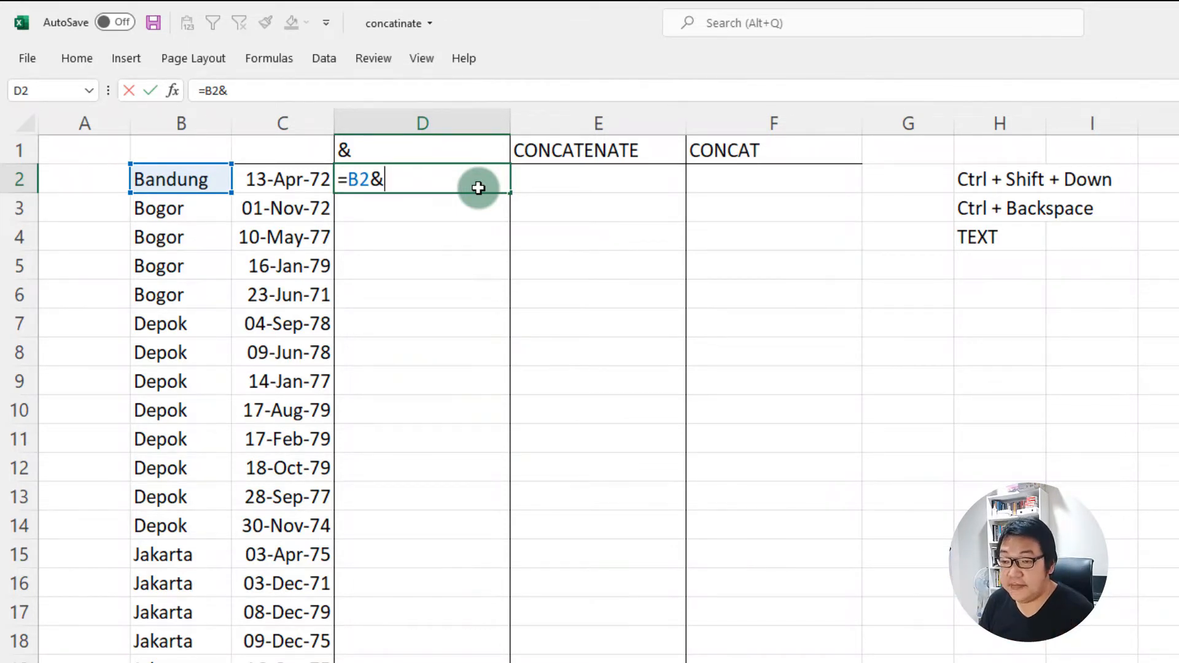
type("\",")
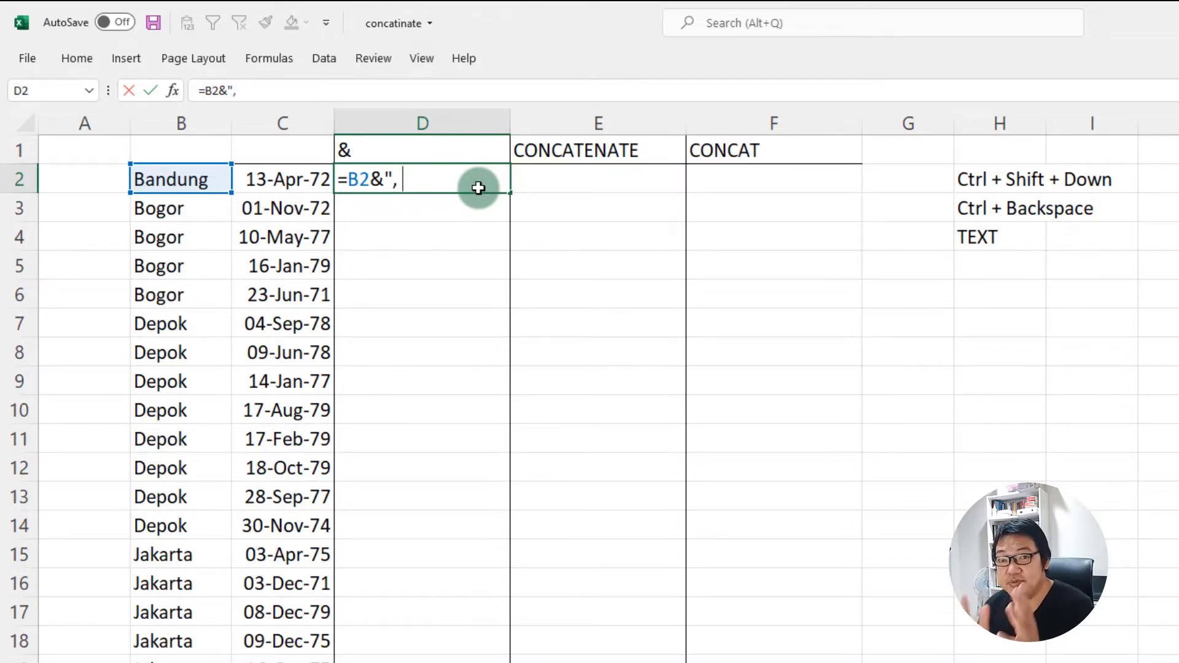
type(" \"&")
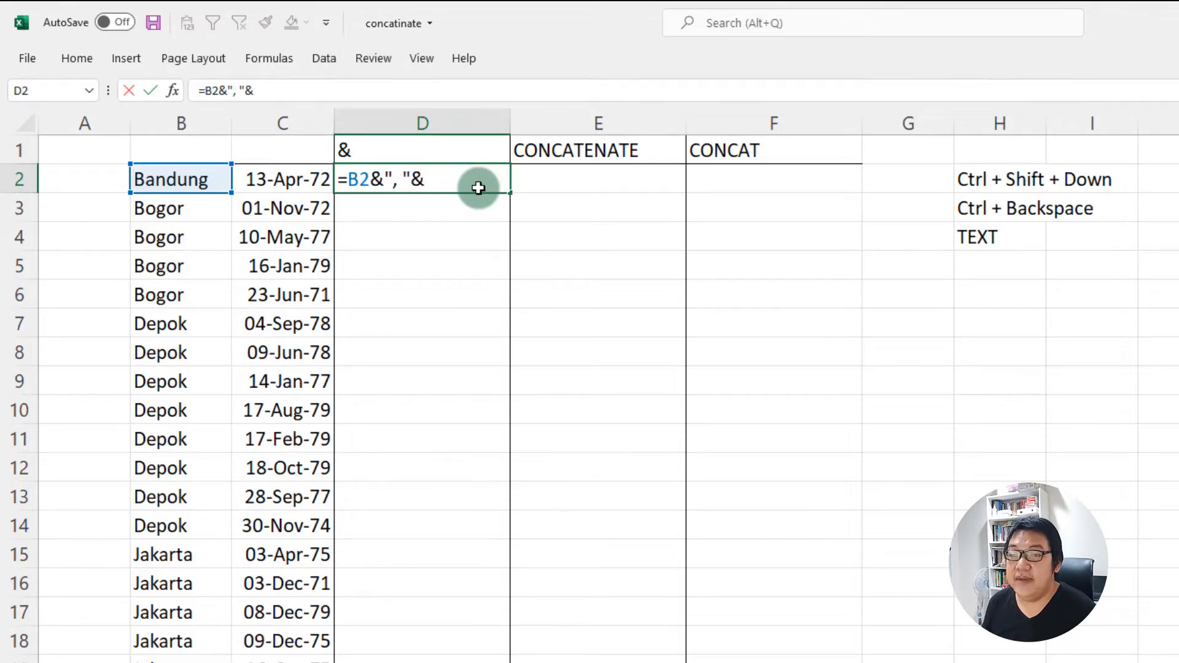
left_click(307, 182)
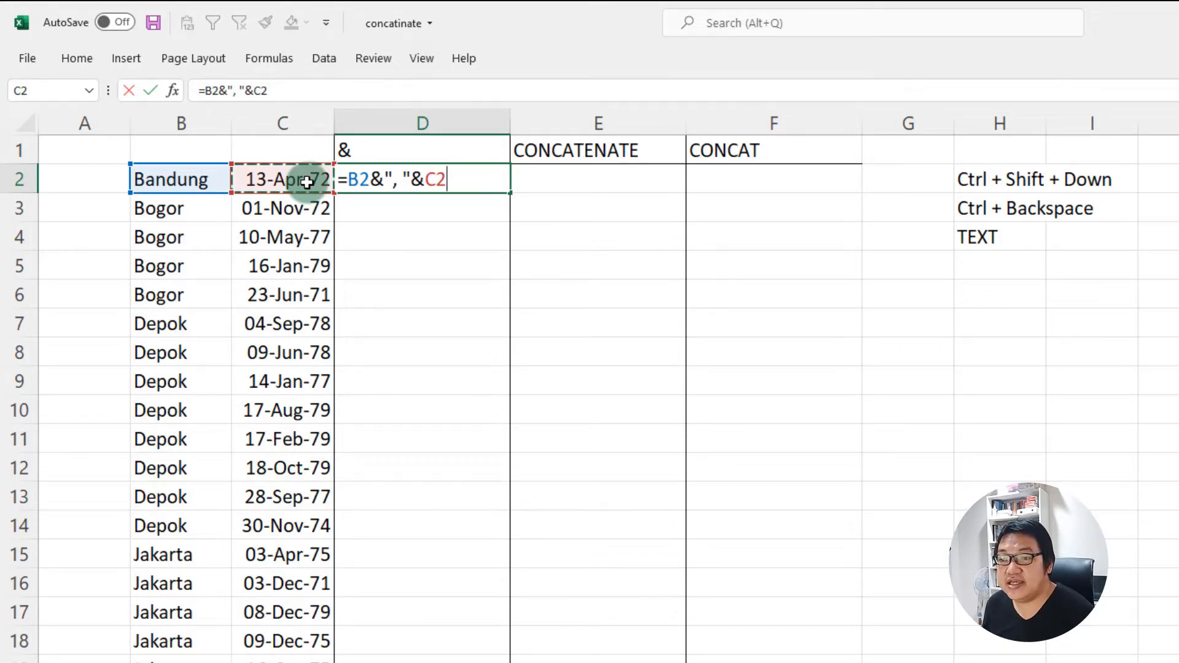
key("Return")
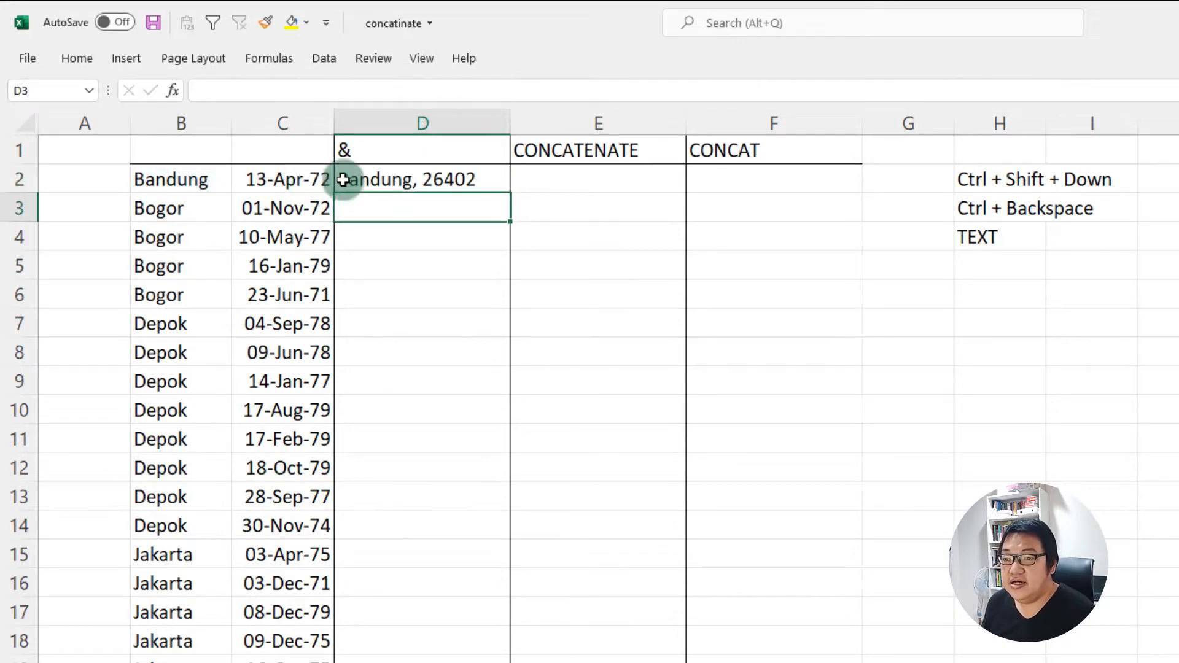
Reopen the formula in D2 and insert the TEXT function around the C2 reference
left_click(405, 179)
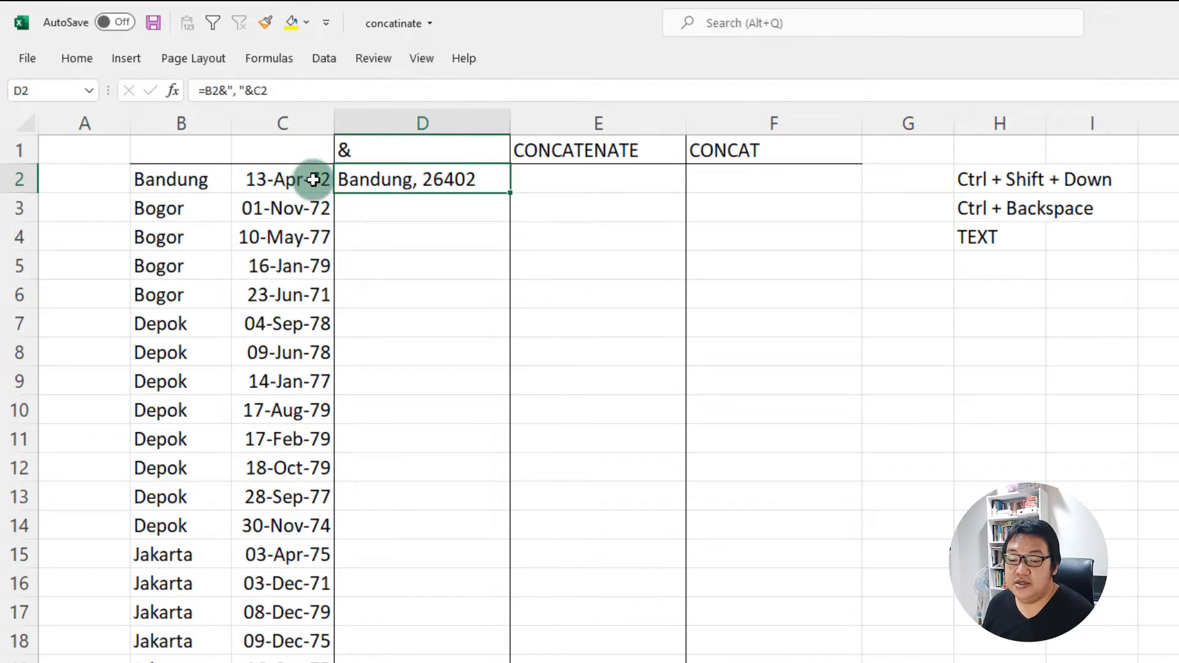
double_click(482, 183)
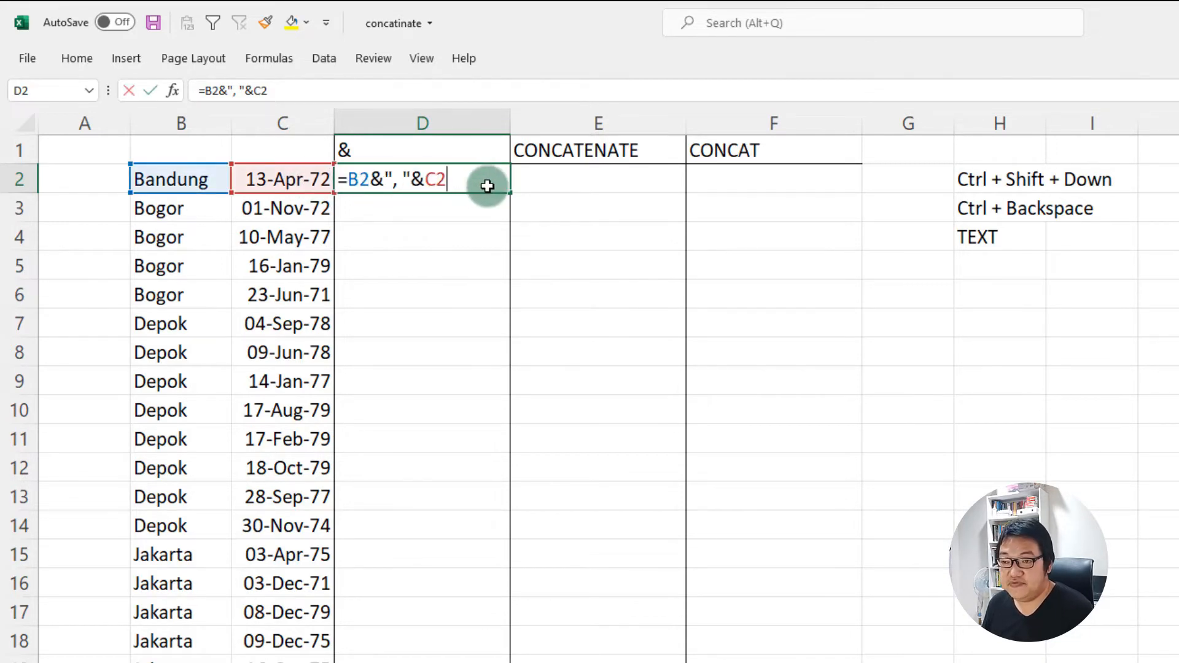
left_click(427, 181)
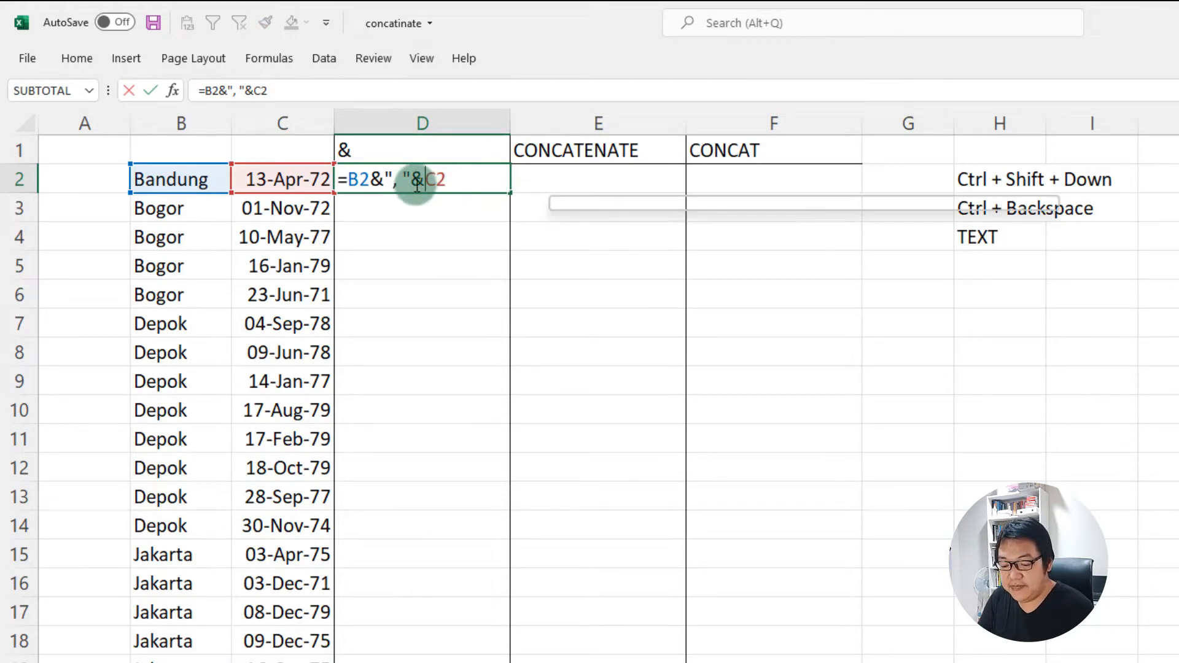
type("text")
key("Tab")
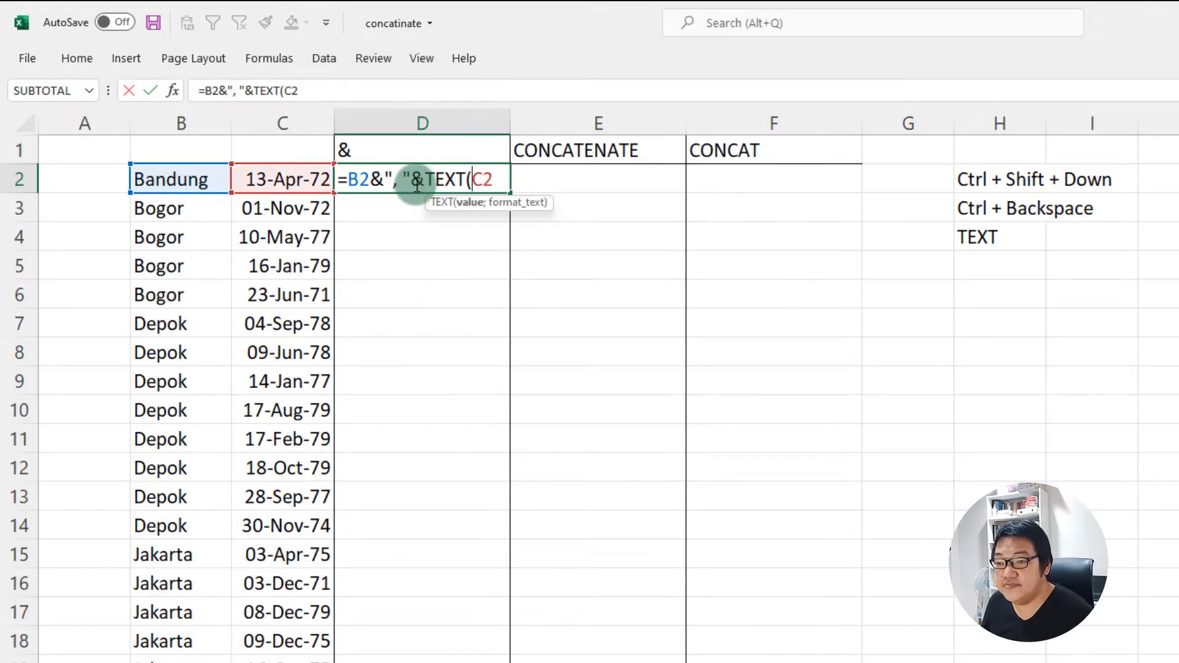
left_click(501, 178)
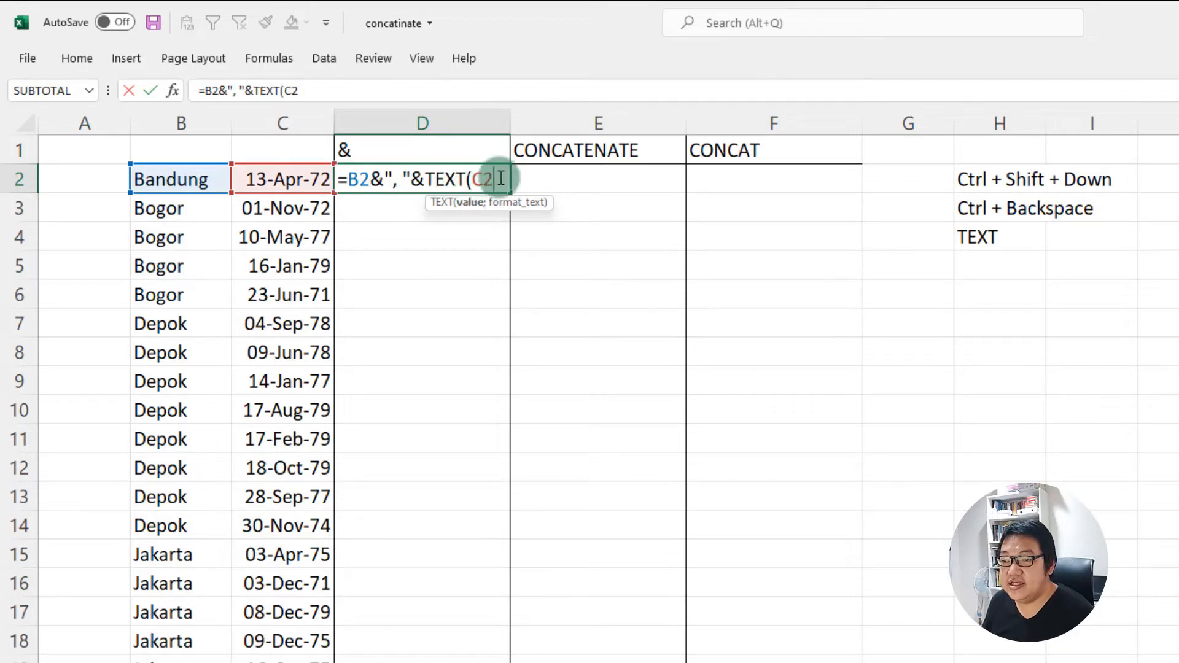
Complete the TEXT function in D2 with the format "dd-mmm-yy" and commit the formula
type(";")
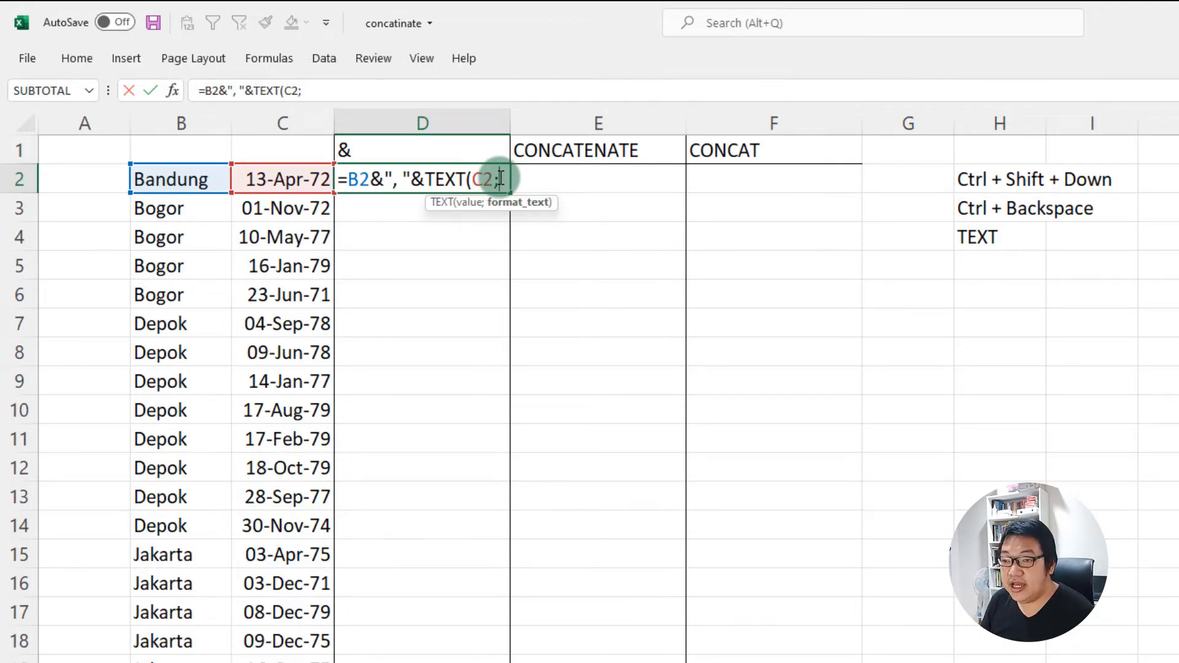
type("\"")
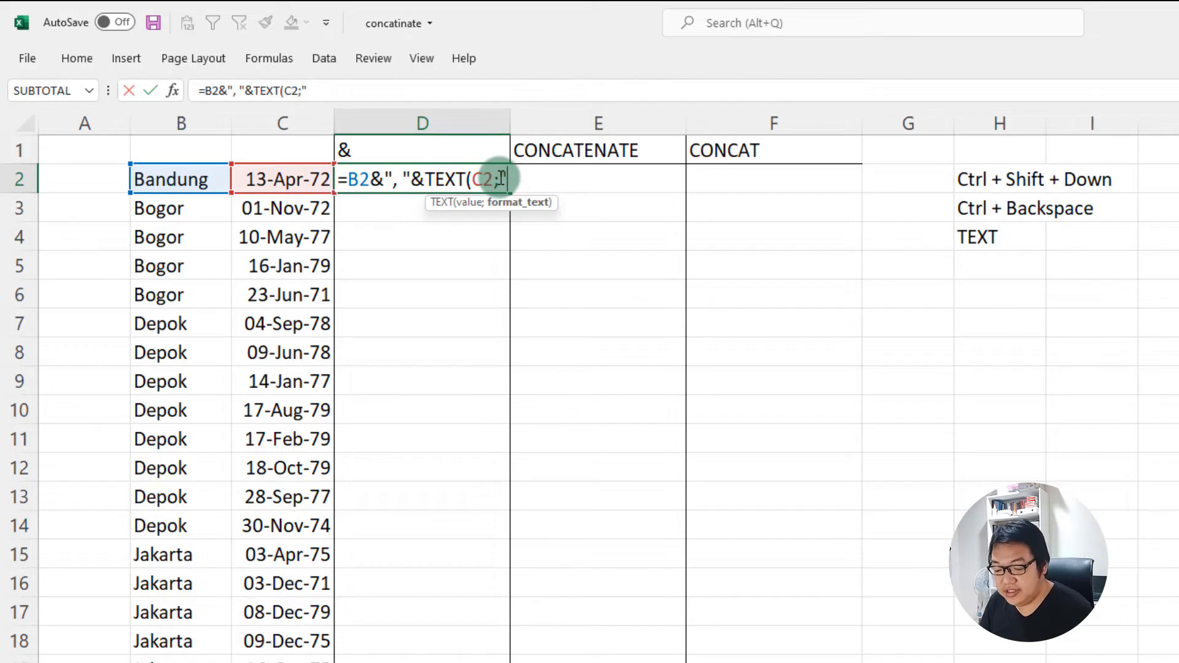
type("dd")
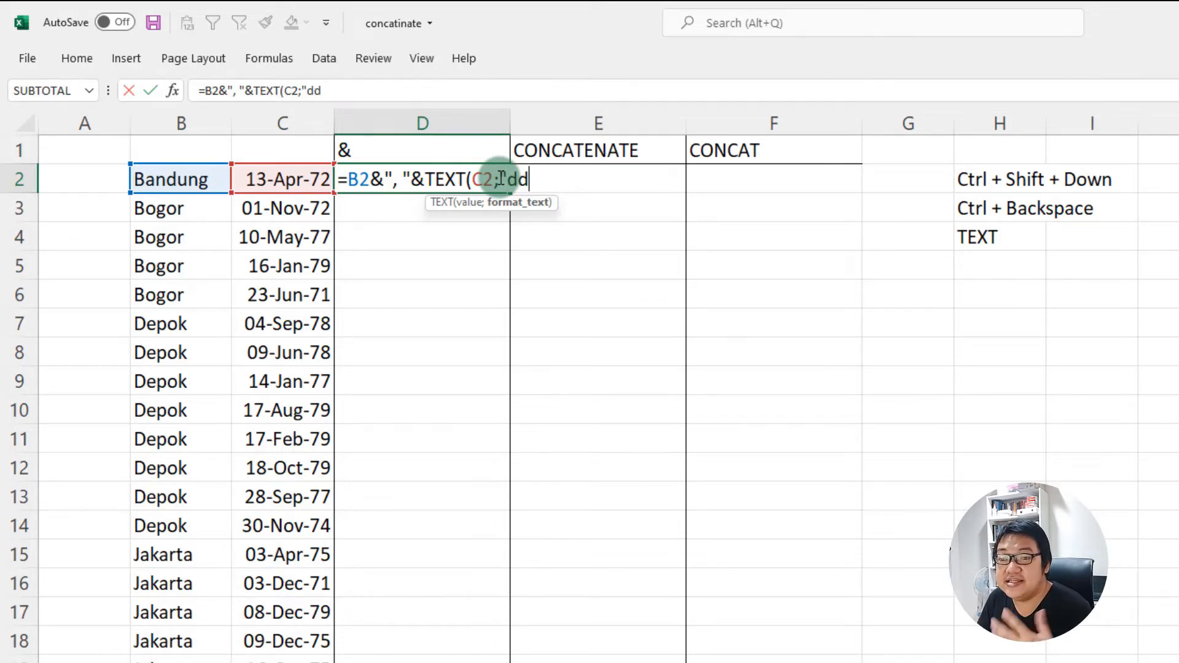
type("-")
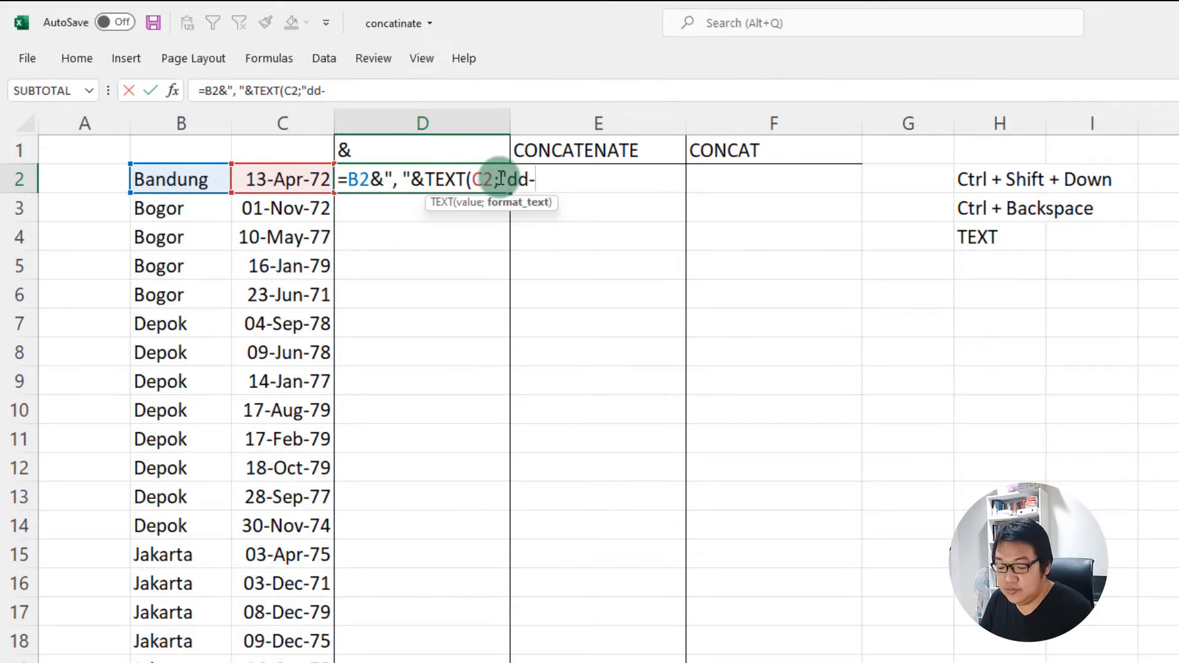
type("mmm")
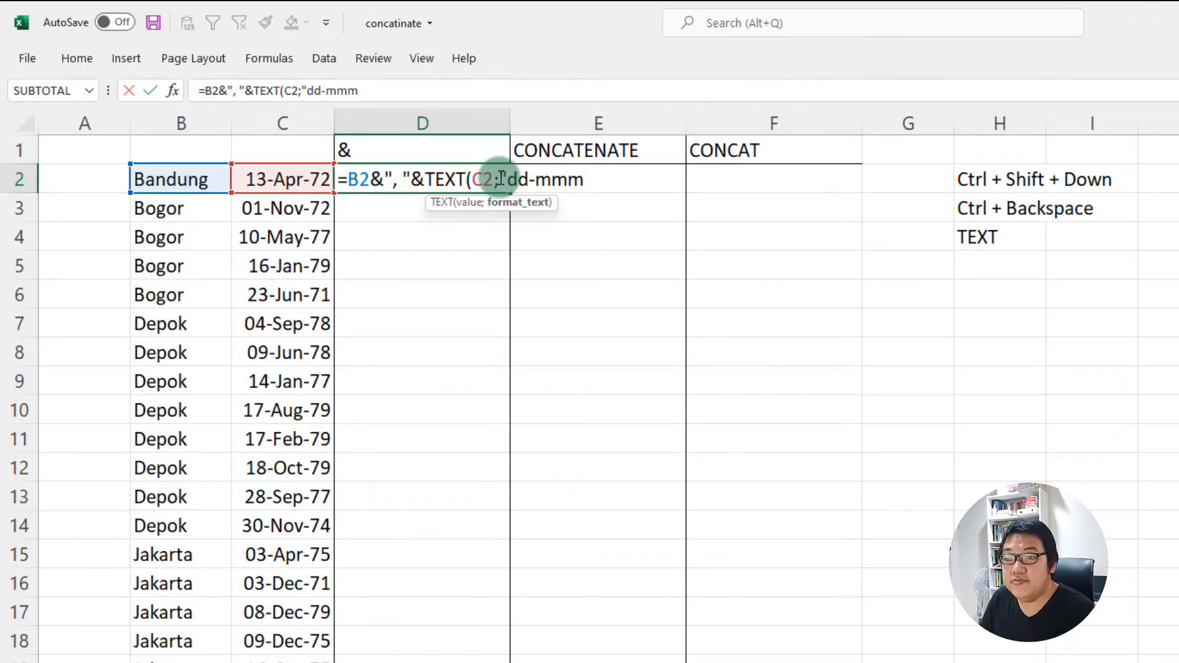
type("-y")
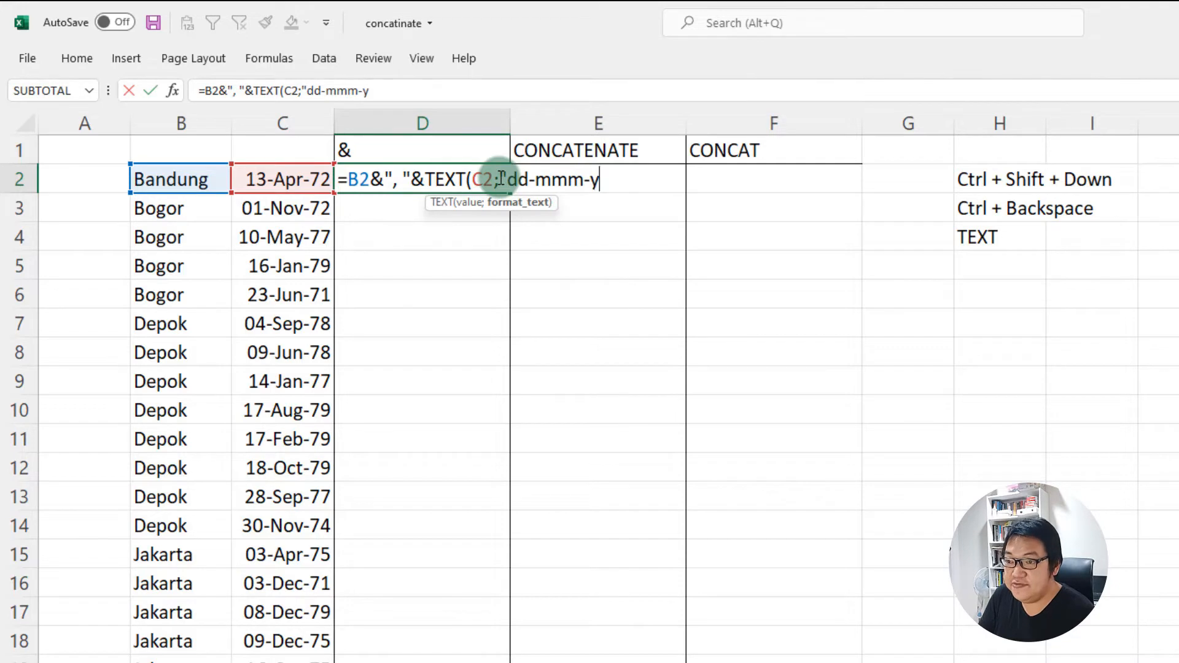
type("y")
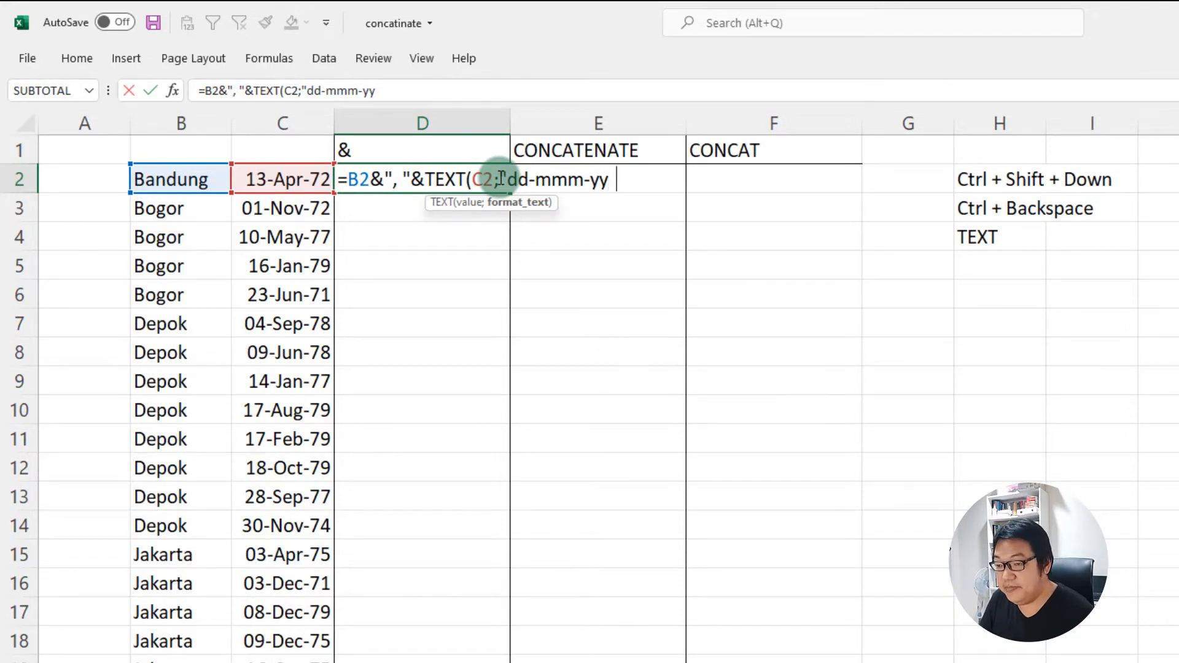
type(" )")
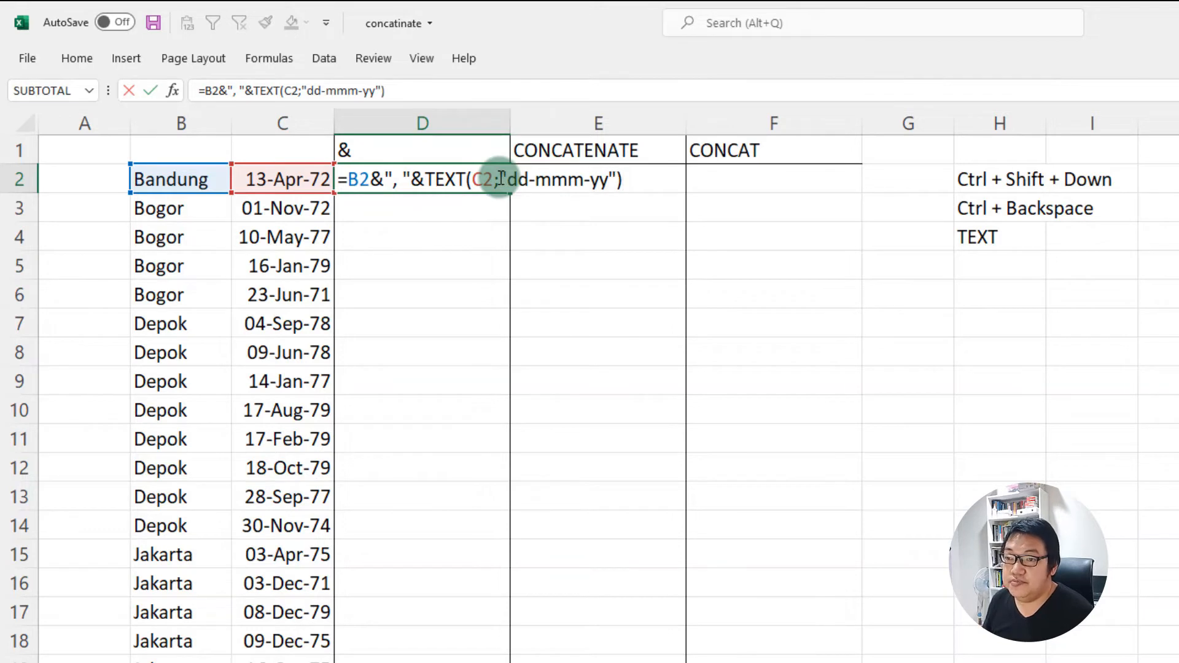
key("Return")
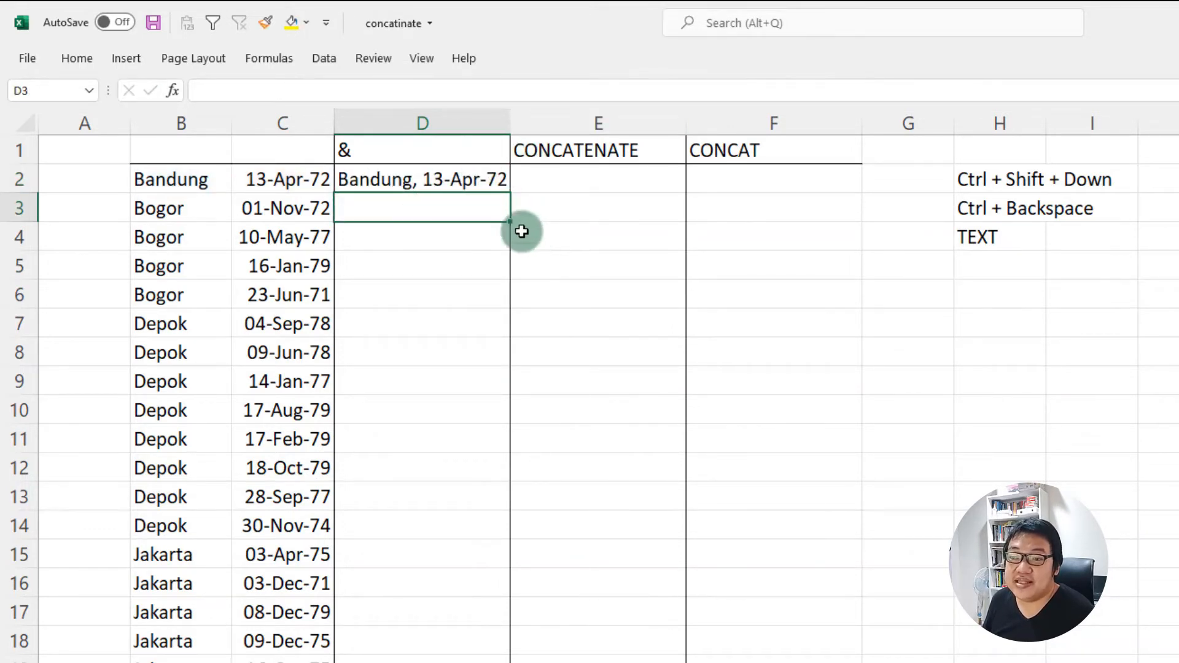
Fill the D2 formula down column D alongside the data and widen column D slightly
left_click(503, 179)
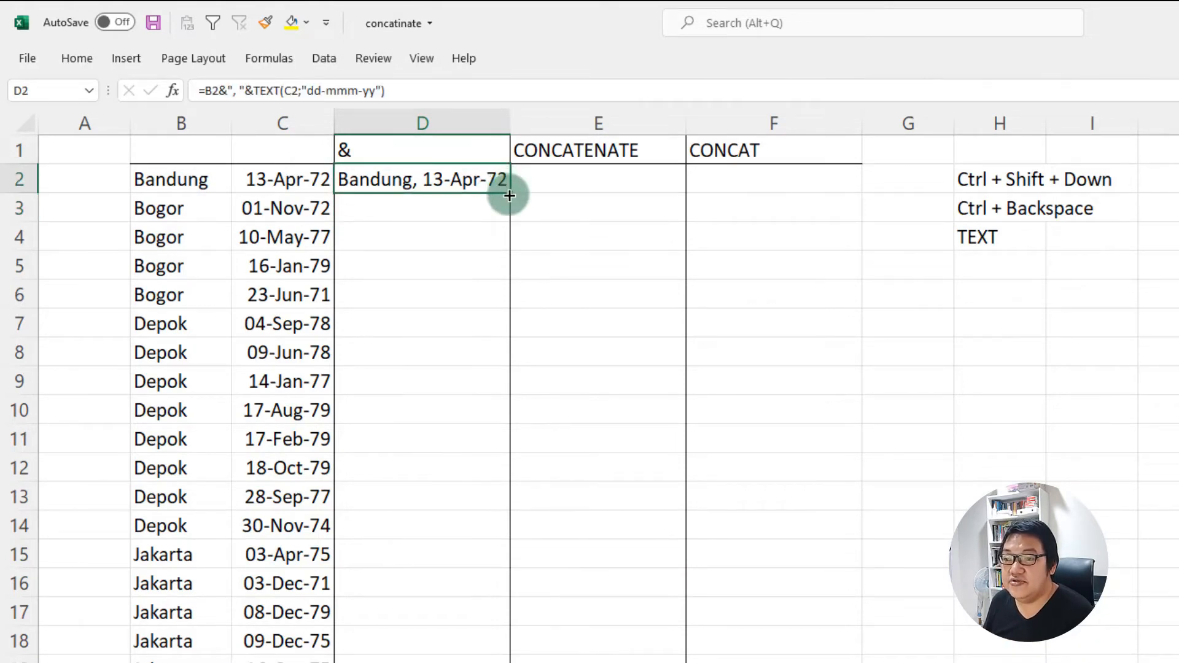
double_click(509, 195)
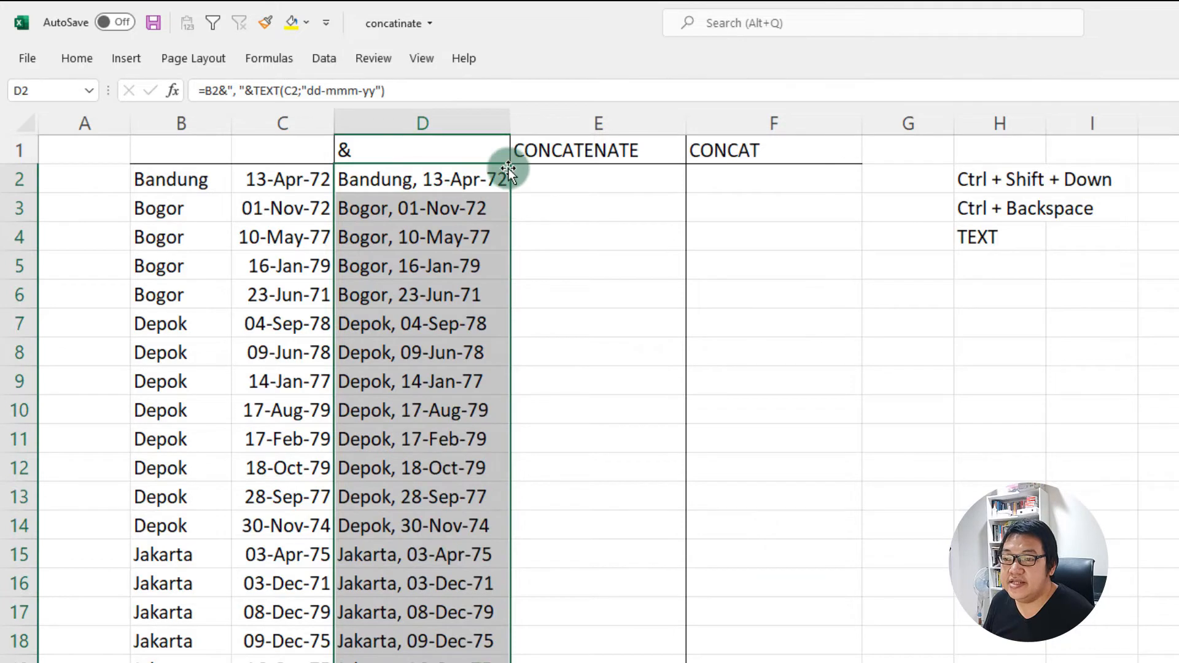
left_click_drag(508, 124, 541, 124)
Start a CONCATENATE formula in cell E2 that joins B2, the separator ", " and C2
left_click(561, 176)
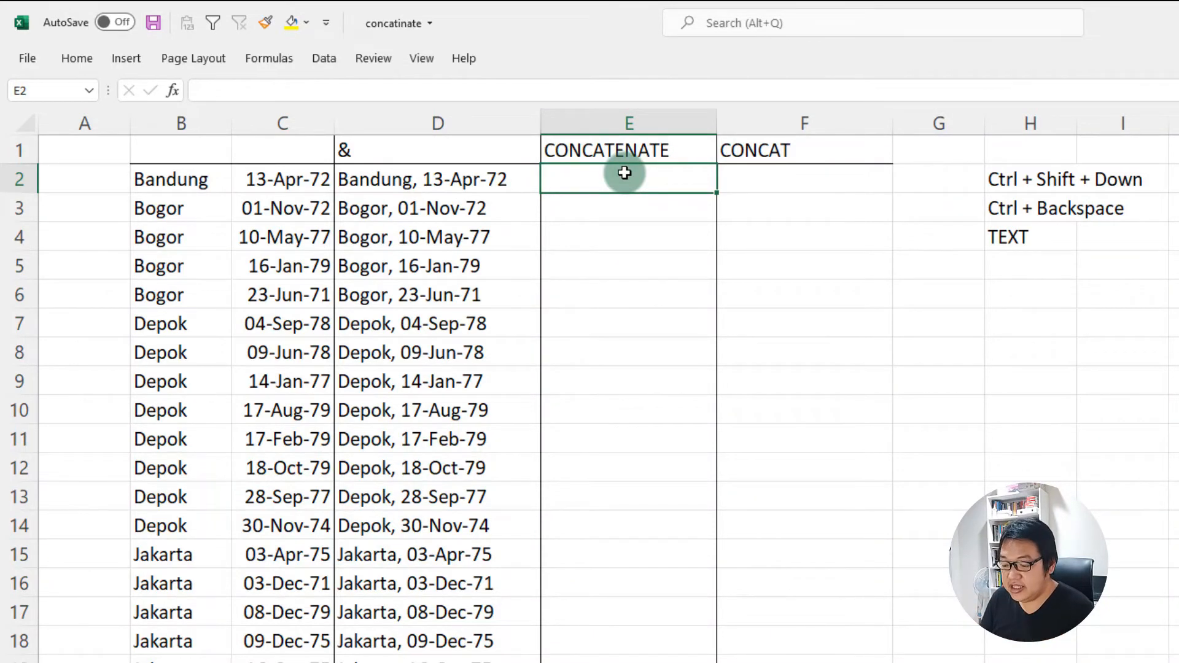
type("=con")
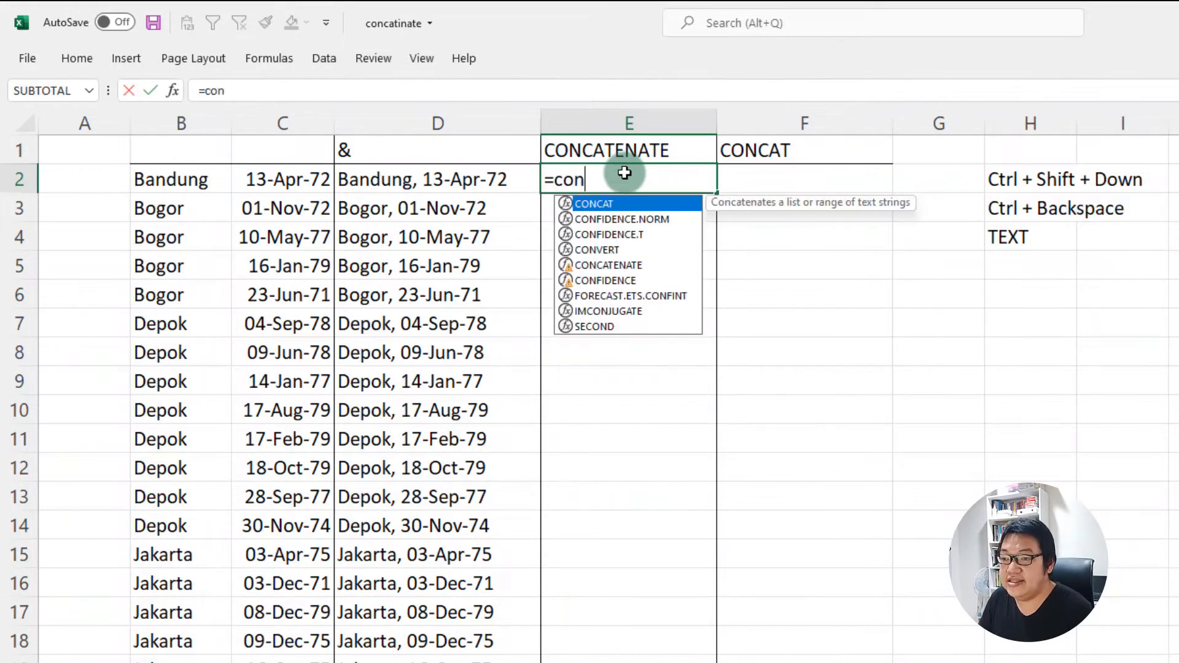
key("Down")
key("Down")
key("Down")
key("Down")
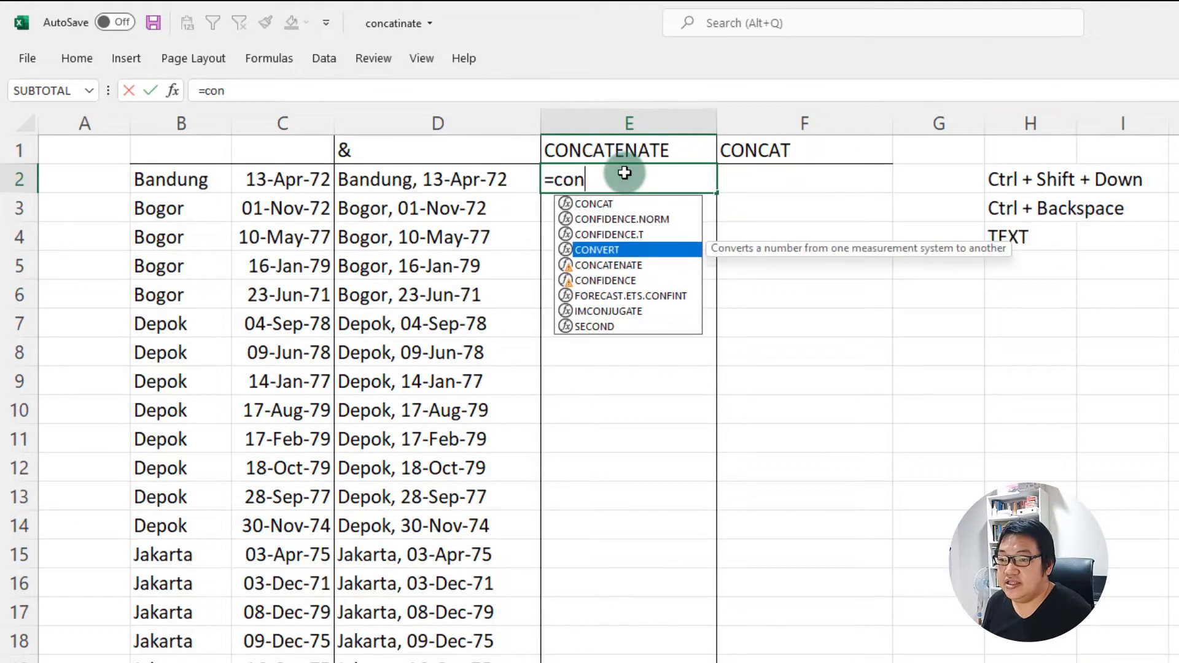
key("Tab")
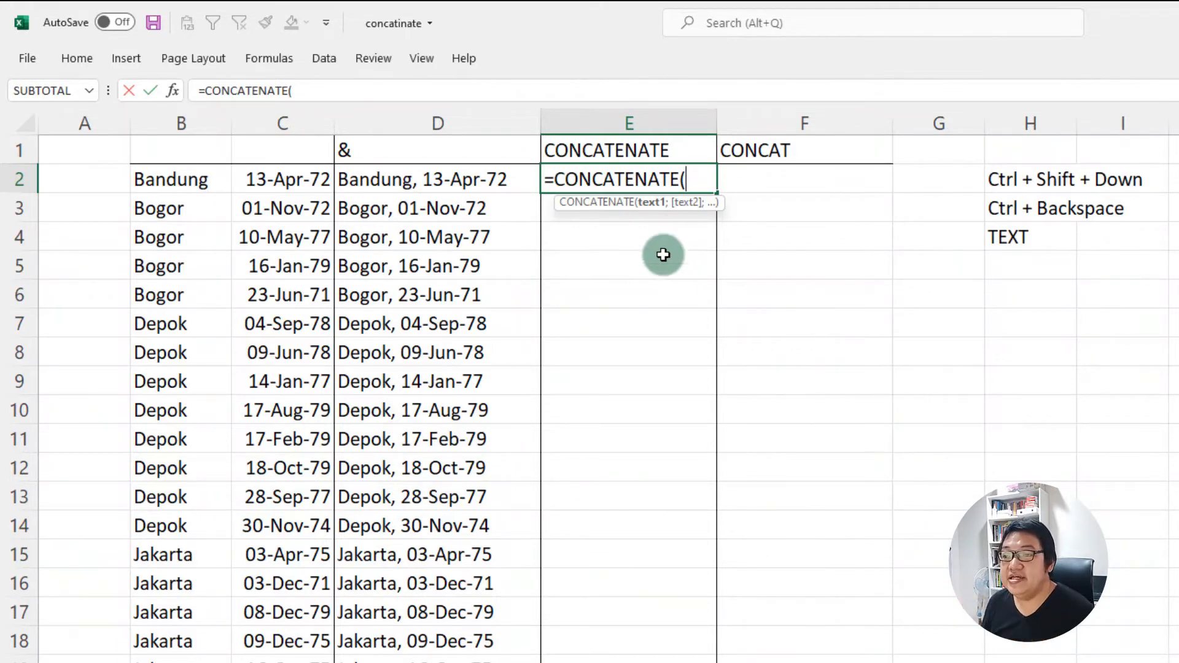
left_click(185, 183)
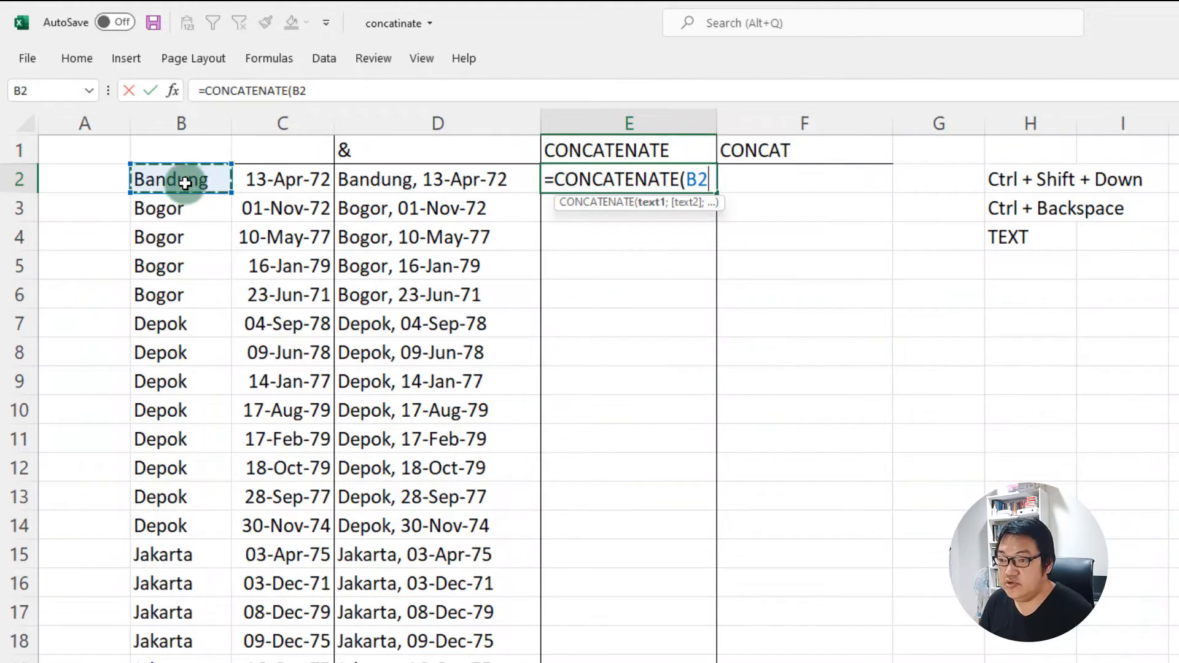
type(";\",")
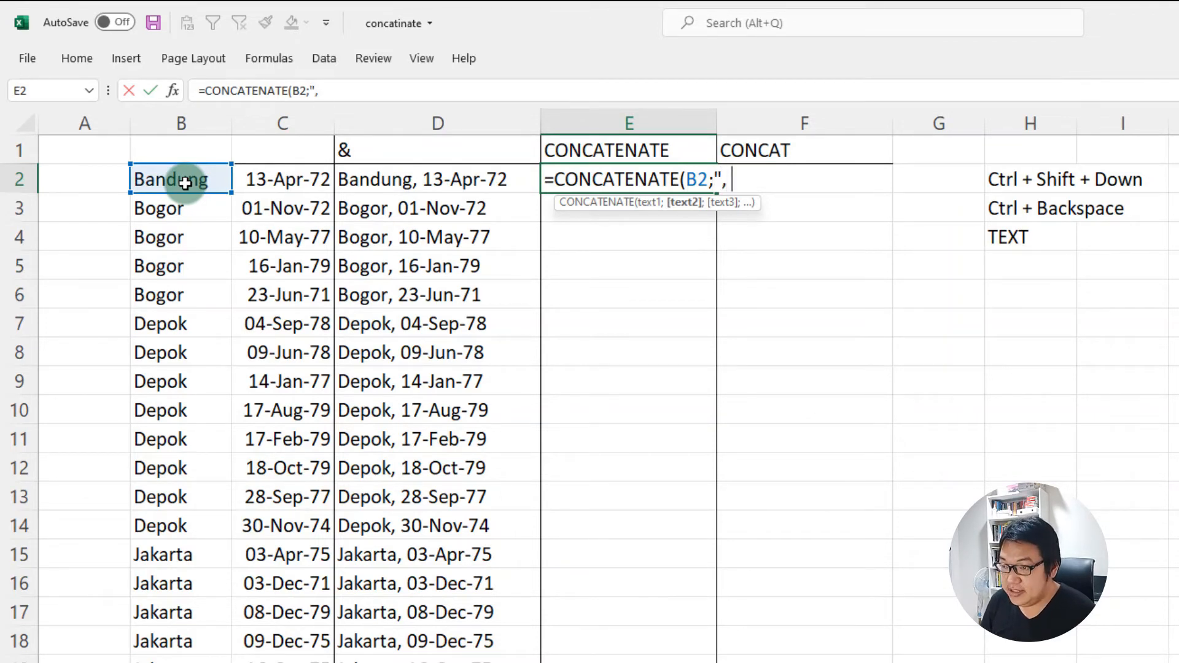
type("\";")
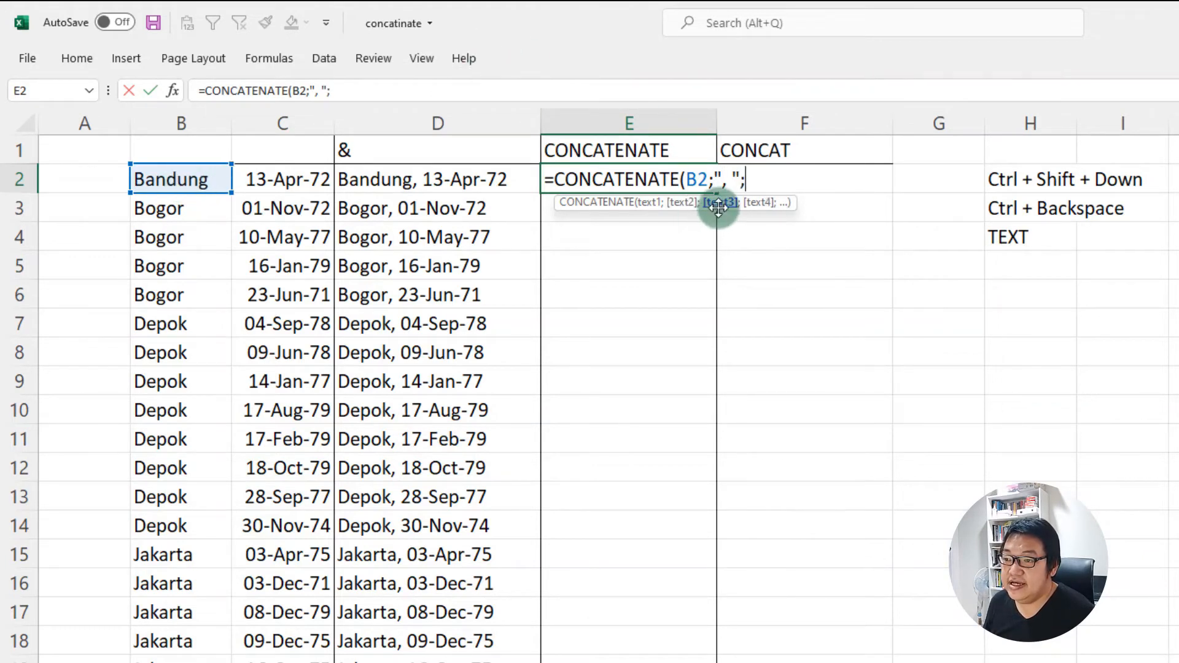
left_click(304, 180)
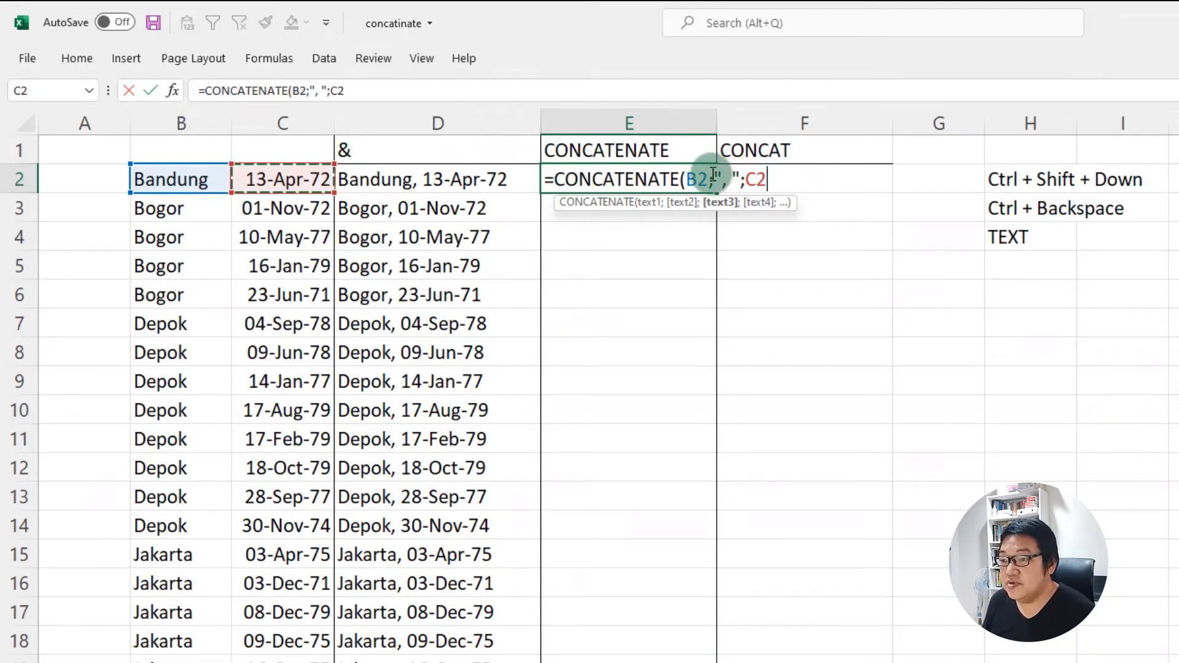
Wrap the C2 reference in the E2 formula in TEXT with the format "dd-mmm-yy" and commit the formula
left_click(749, 180)
type("text(")
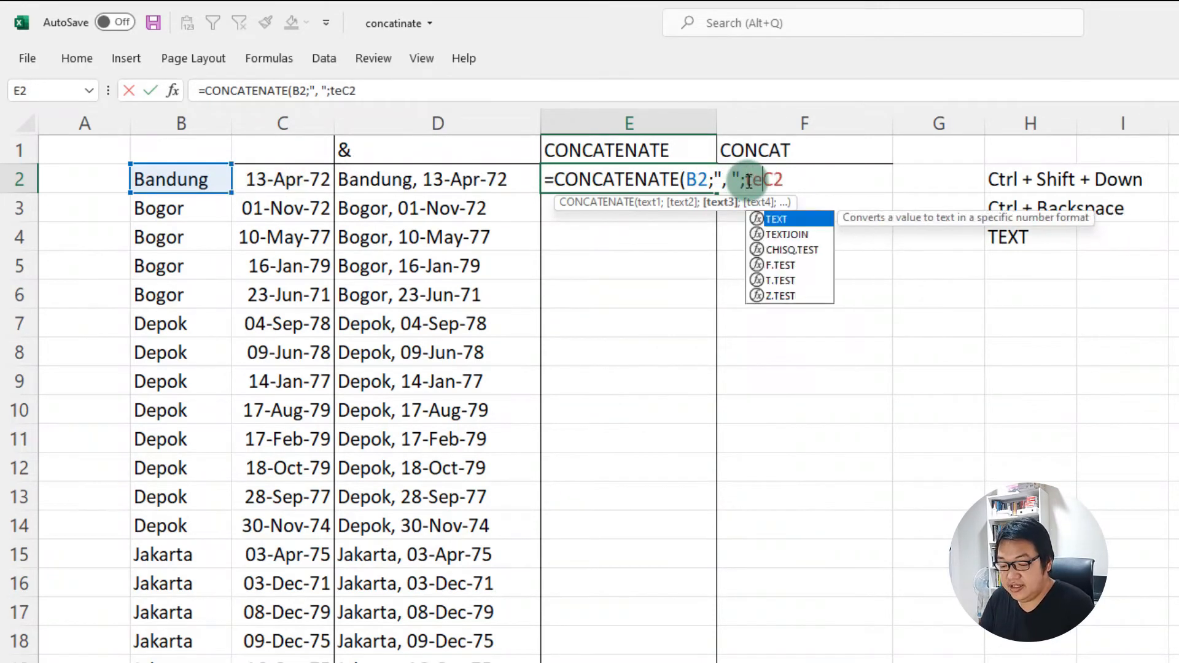
key("End")
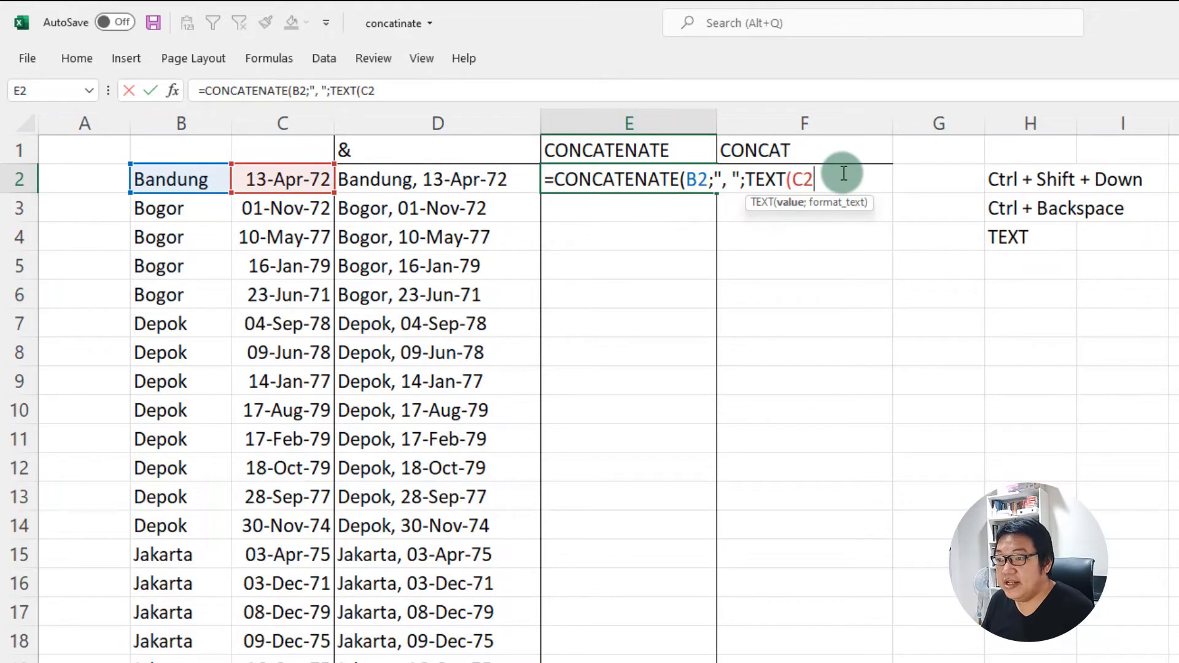
type(";")
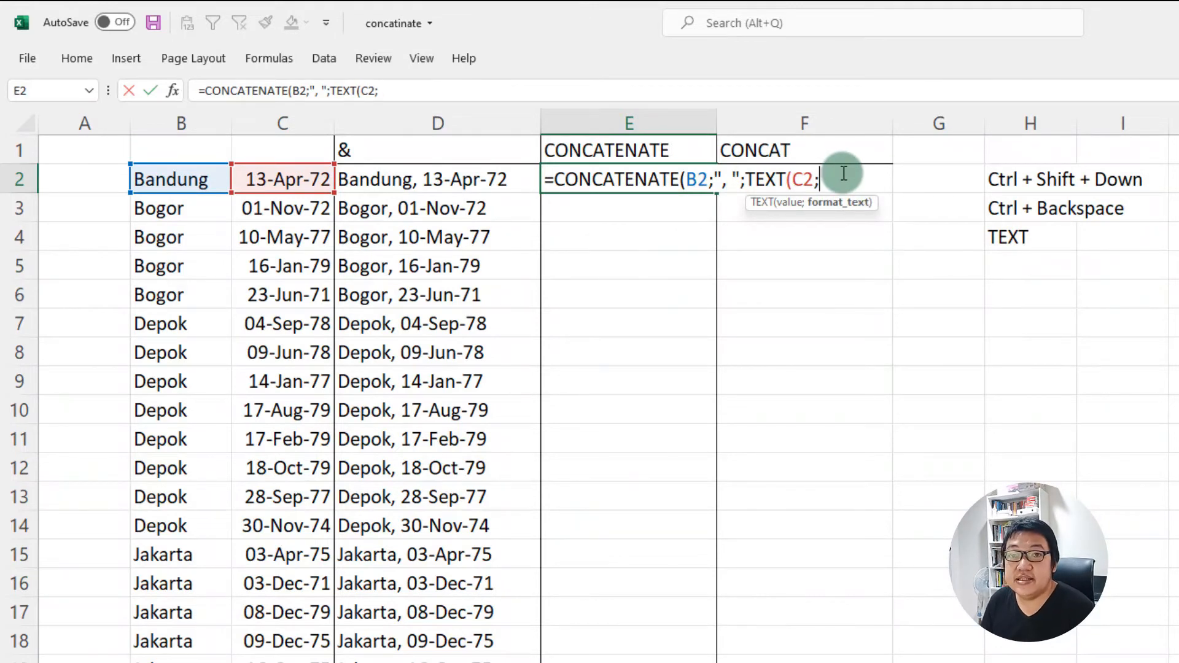
type("\"")
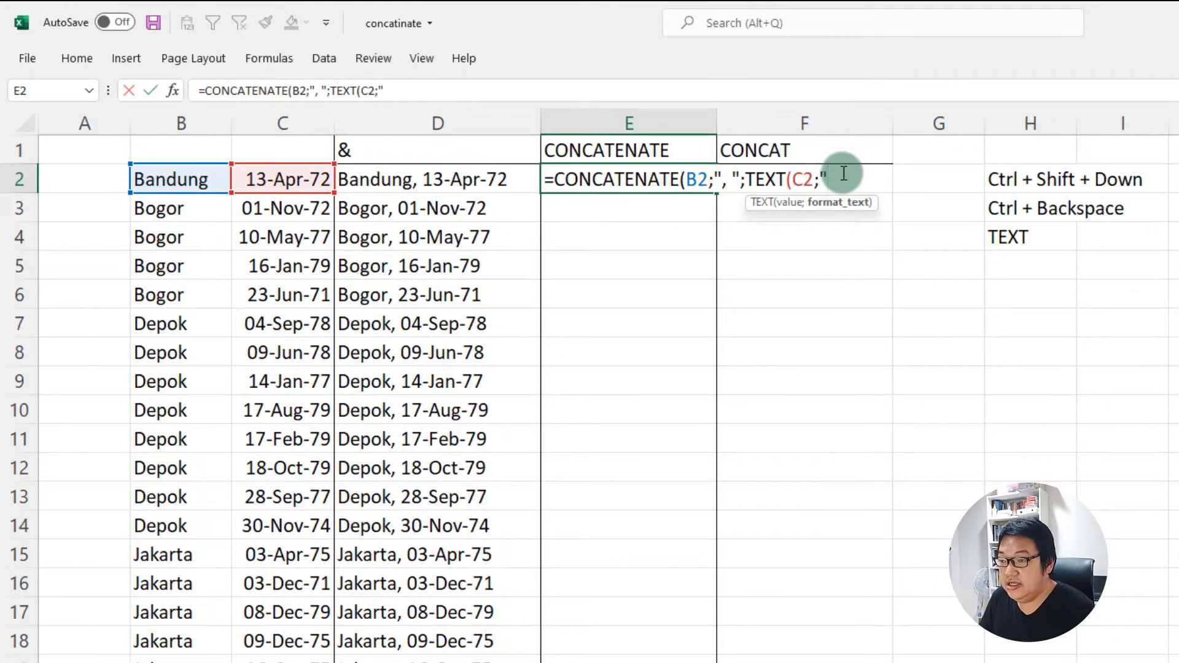
type("dd-mm")
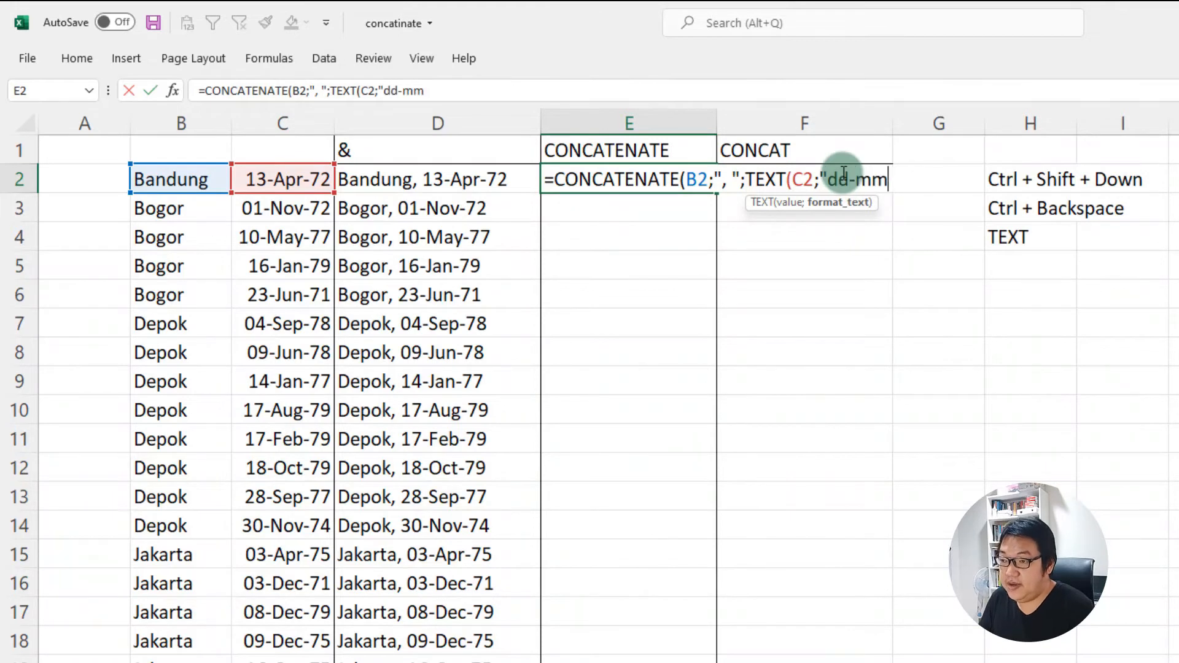
type("m-yy\"")
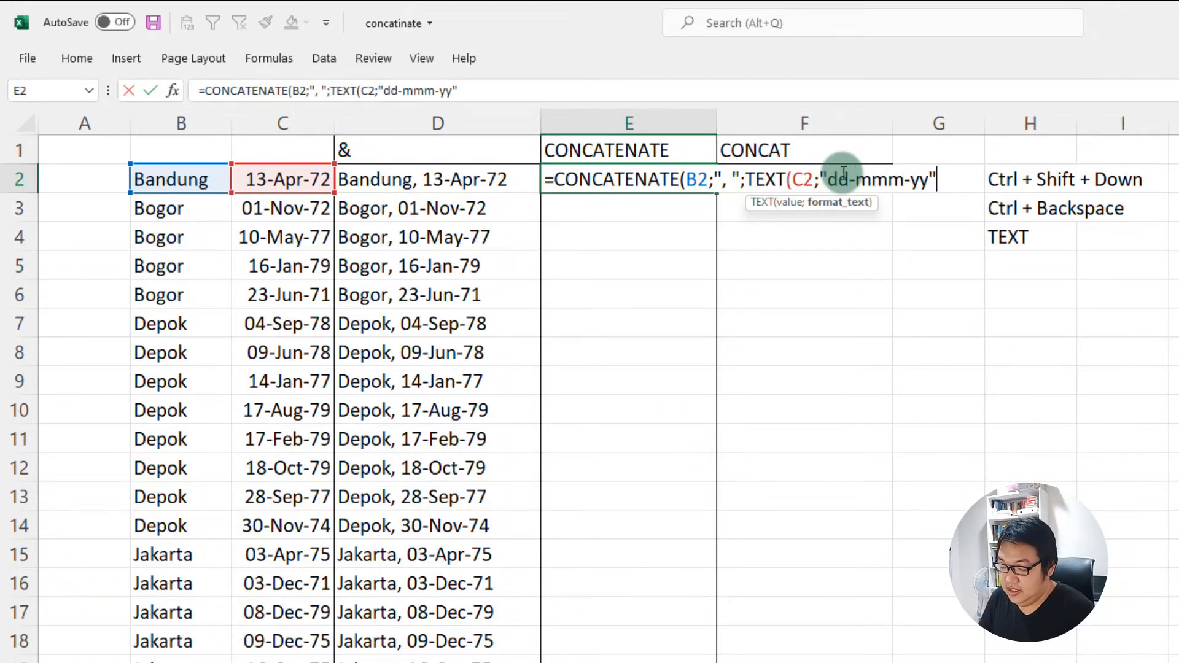
type(")")
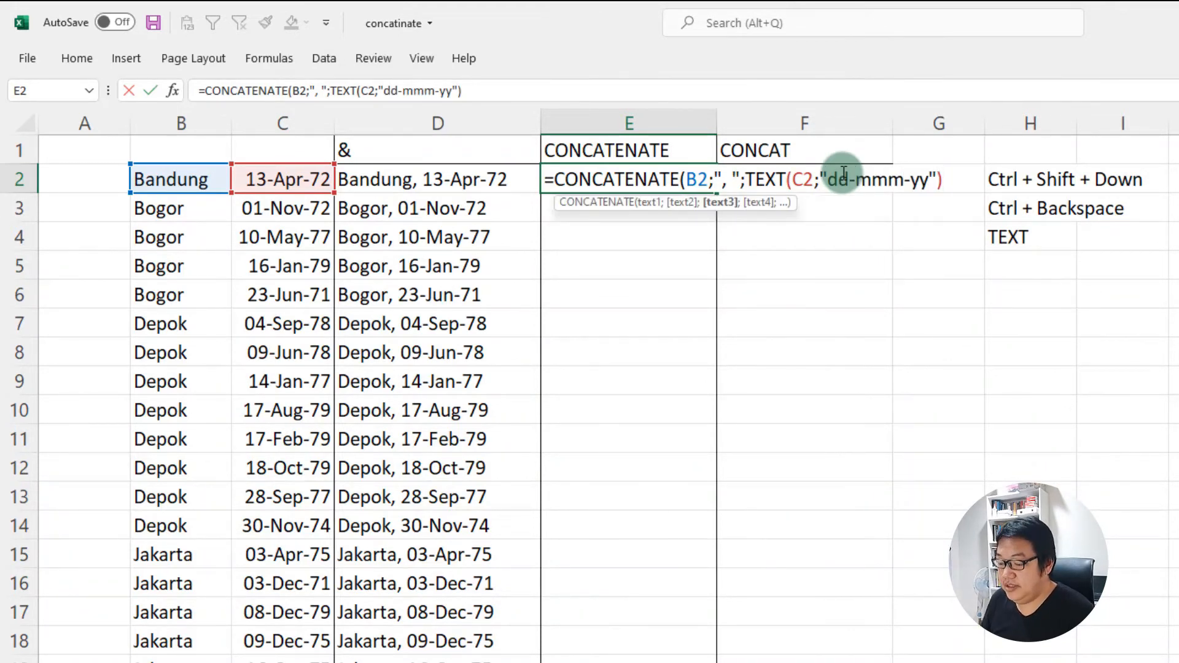
type(")")
key("Return")
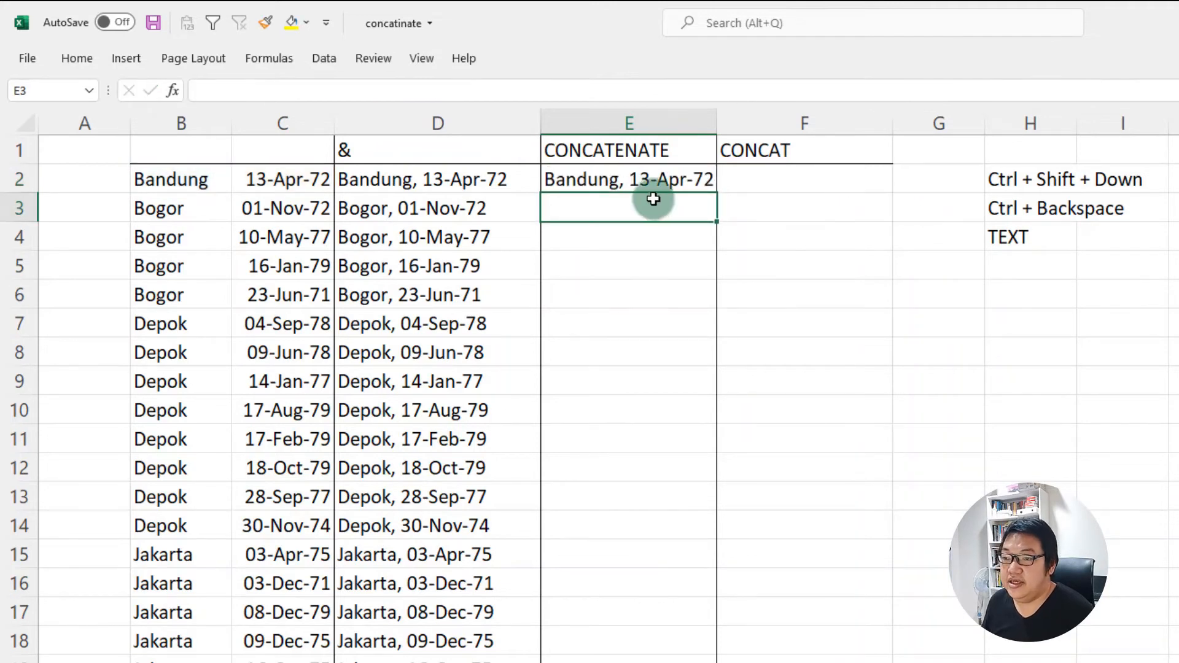
Fill the E2 formula down column E alongside the data and widen column E slightly
left_click(661, 183)
key("ctrl+shift+Down")
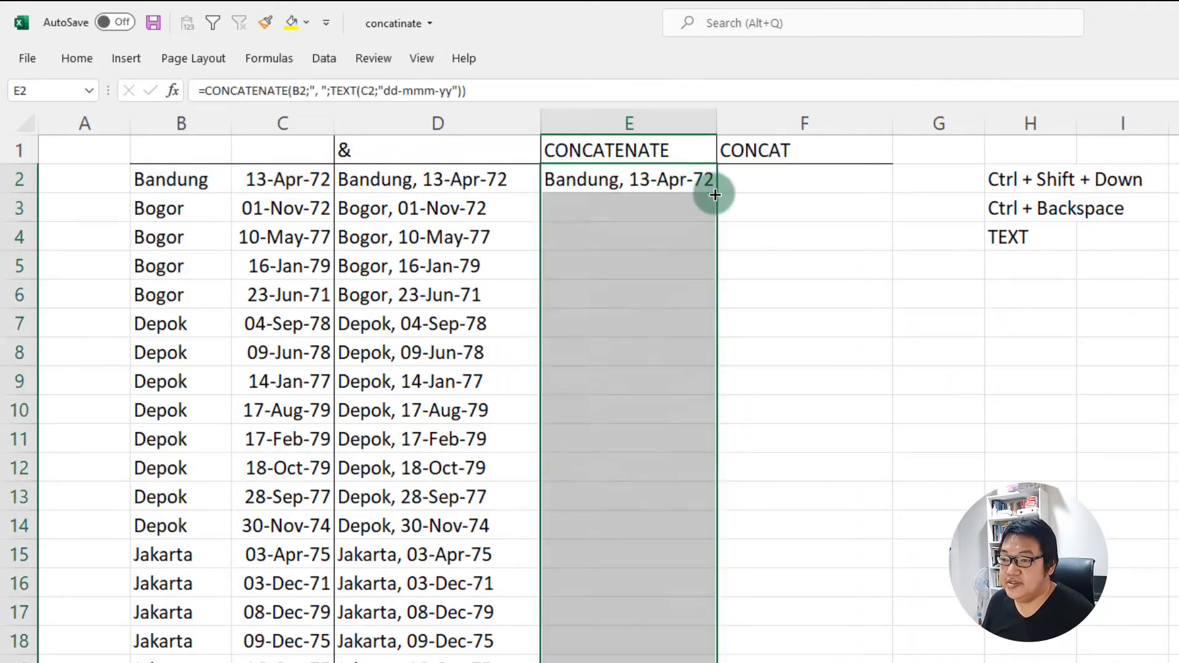
key("ctrl+d")
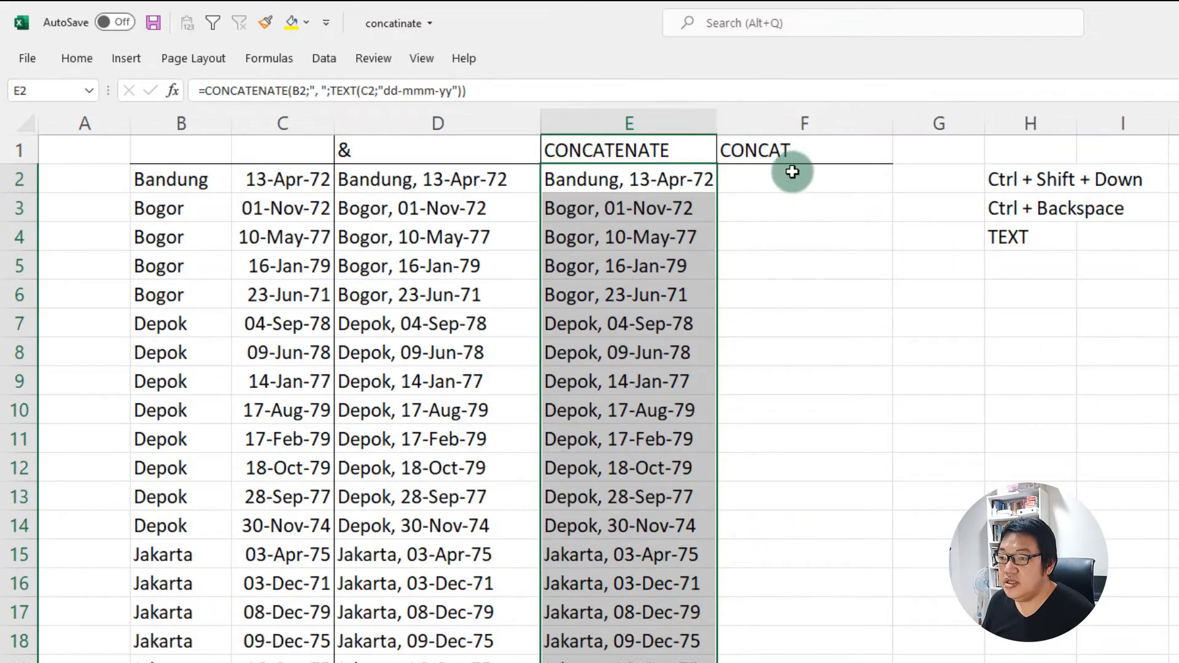
left_click_drag(717, 121, 746, 123)
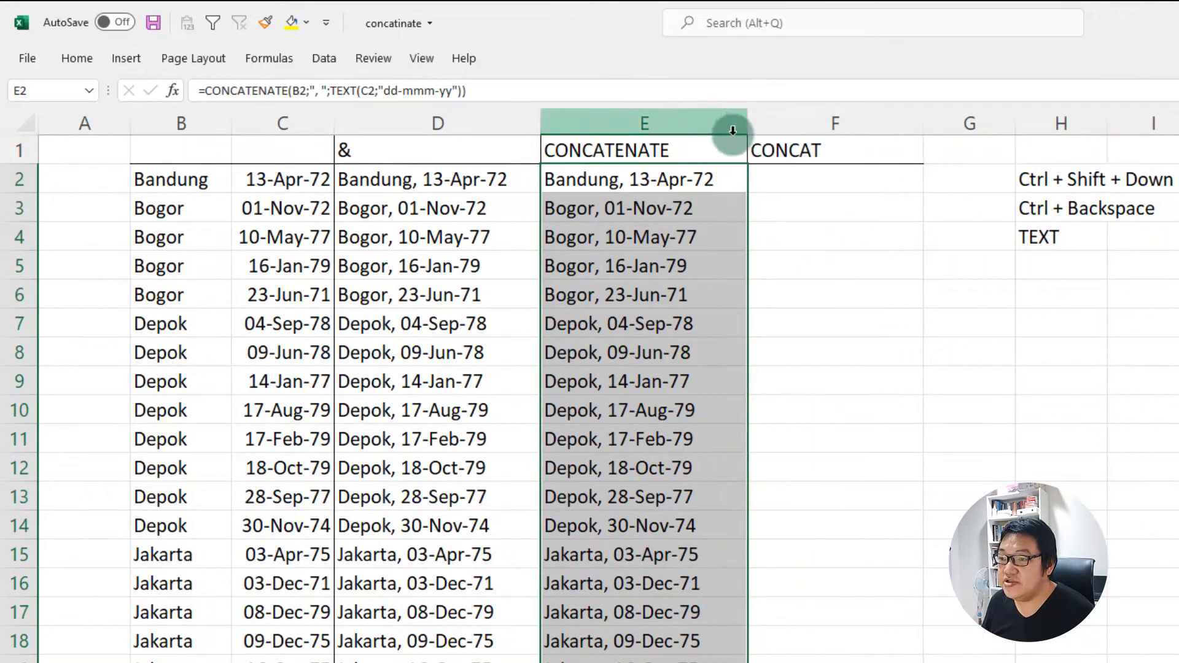
Start a CONCAT formula in cell F2 with the arguments B2, ", " and C2
left_click(786, 174)
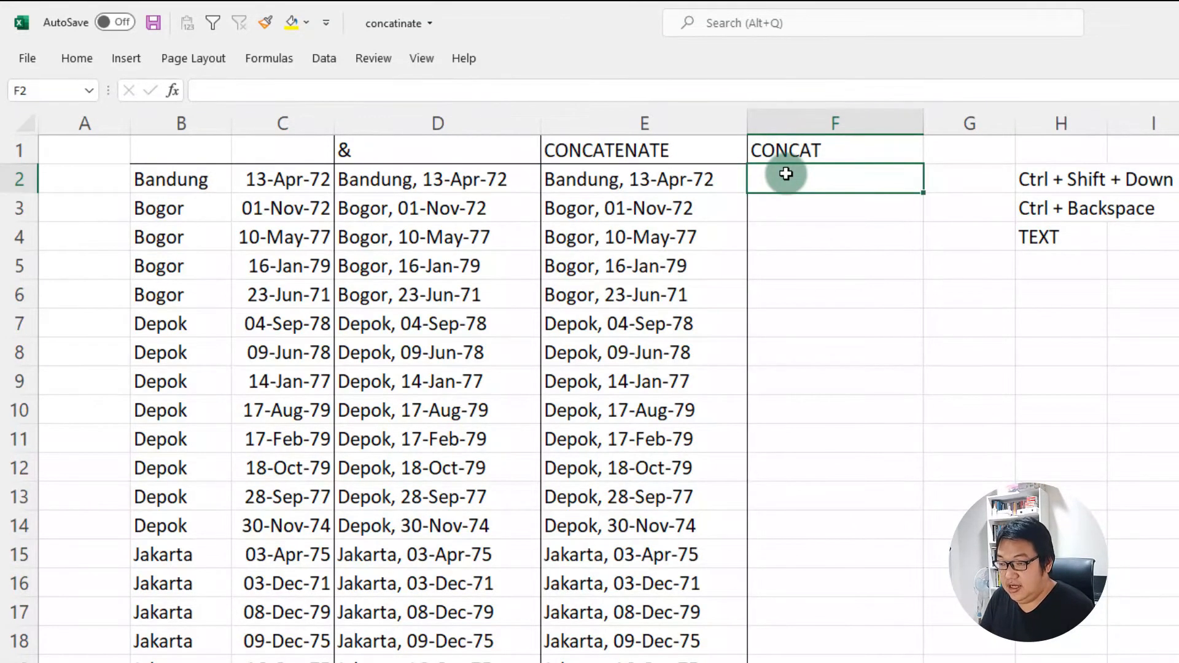
type("=c")
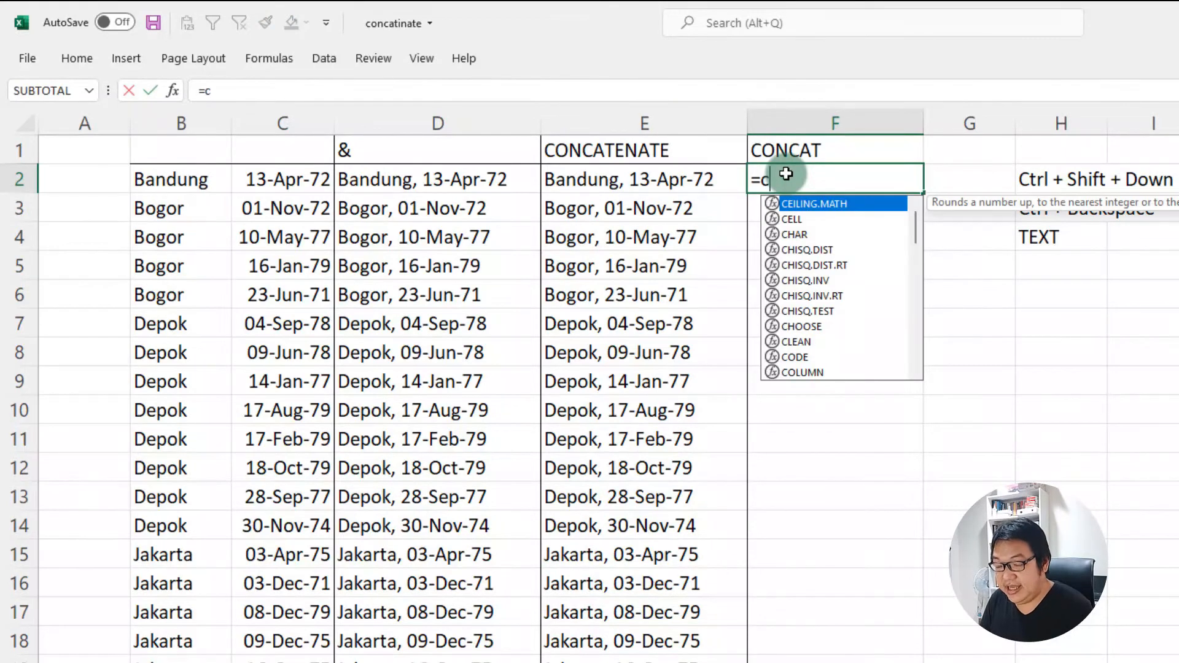
type("on")
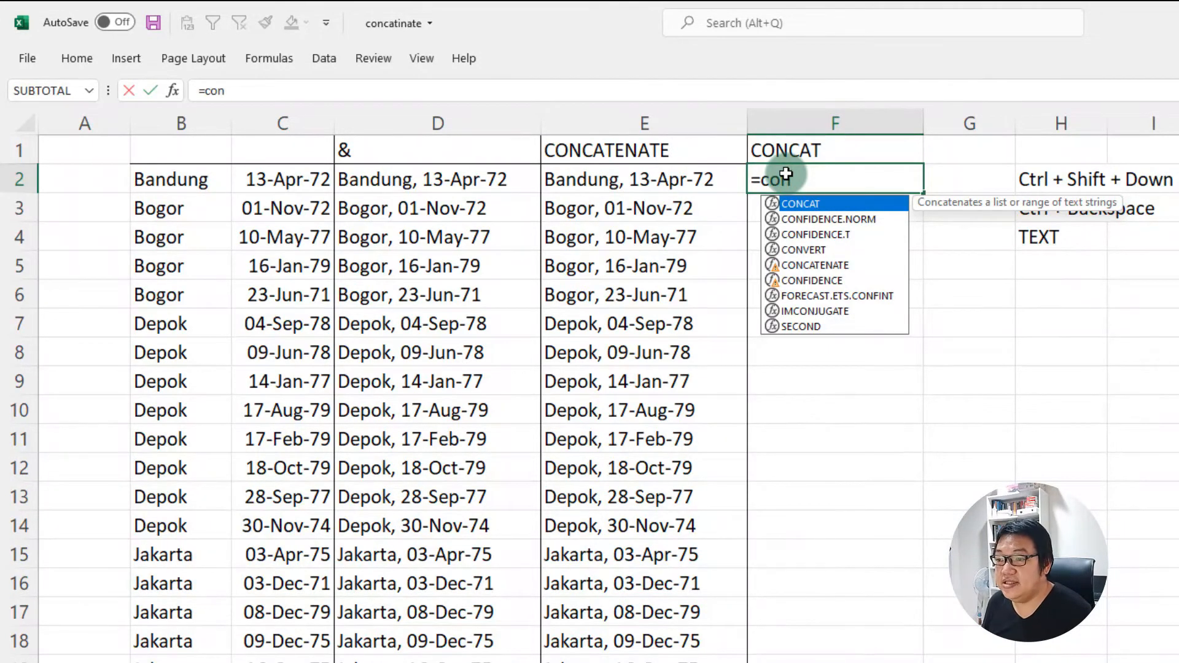
key("Tab")
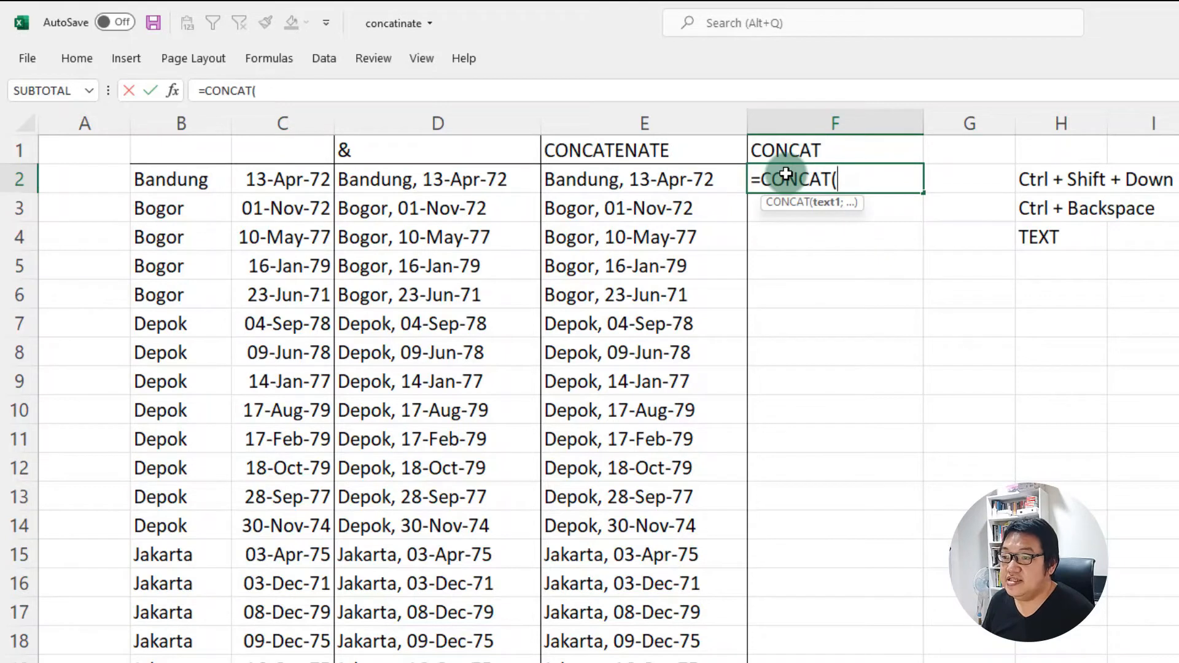
left_click(203, 184)
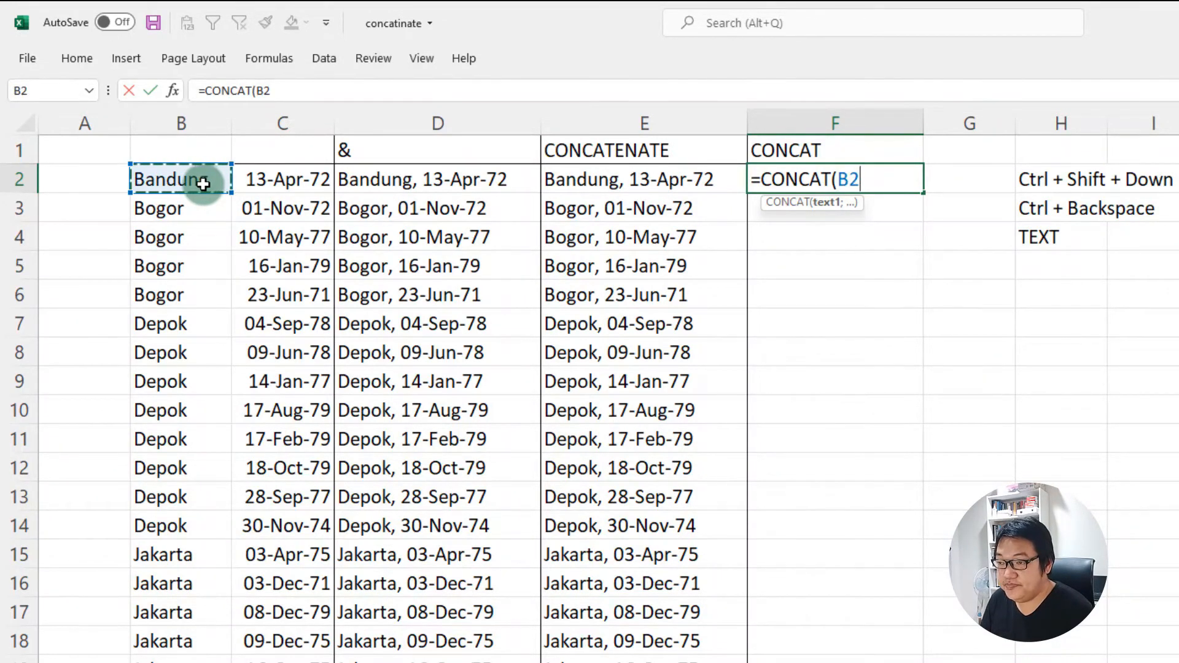
type(";\"")
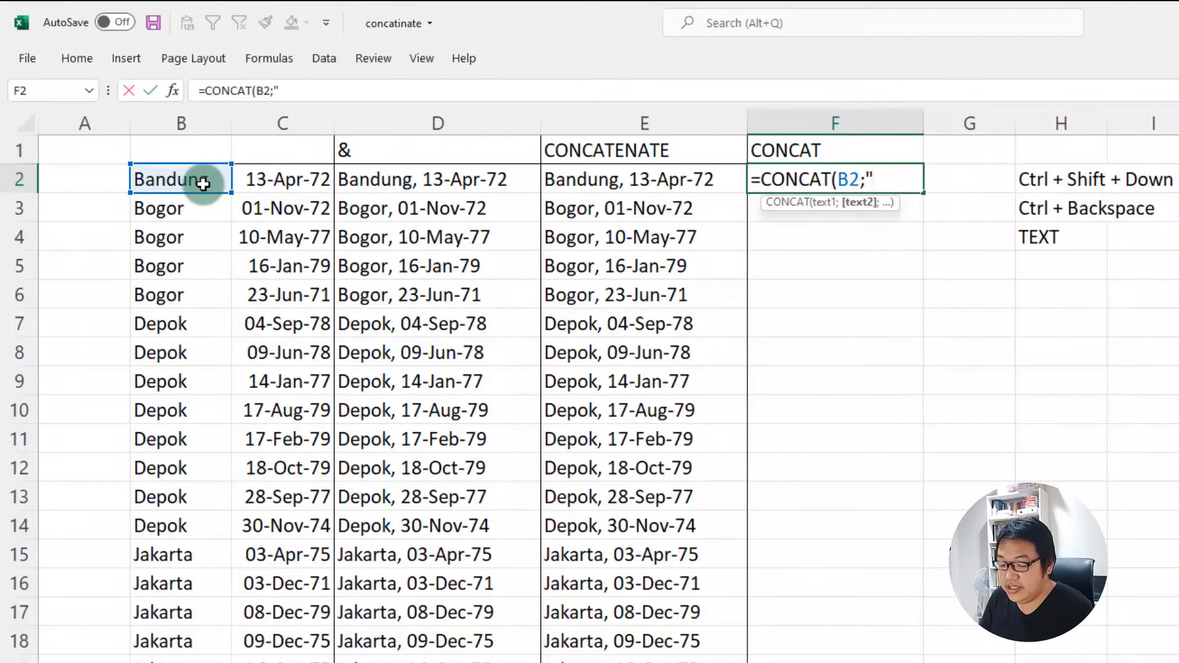
type(", \"")
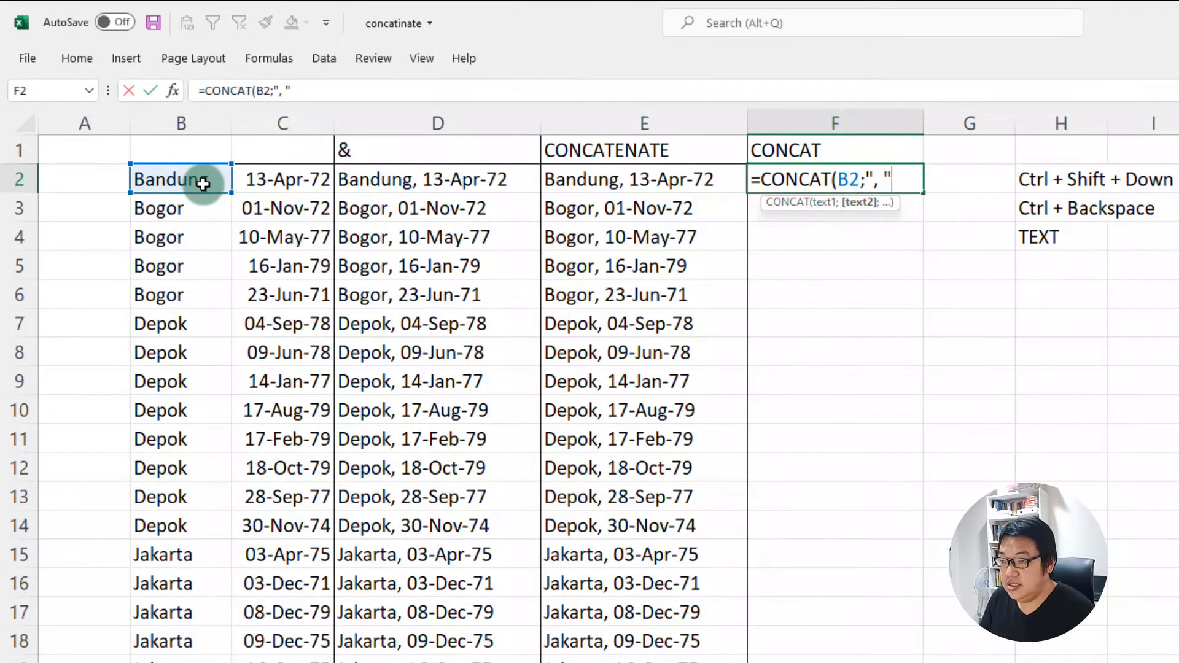
type(";")
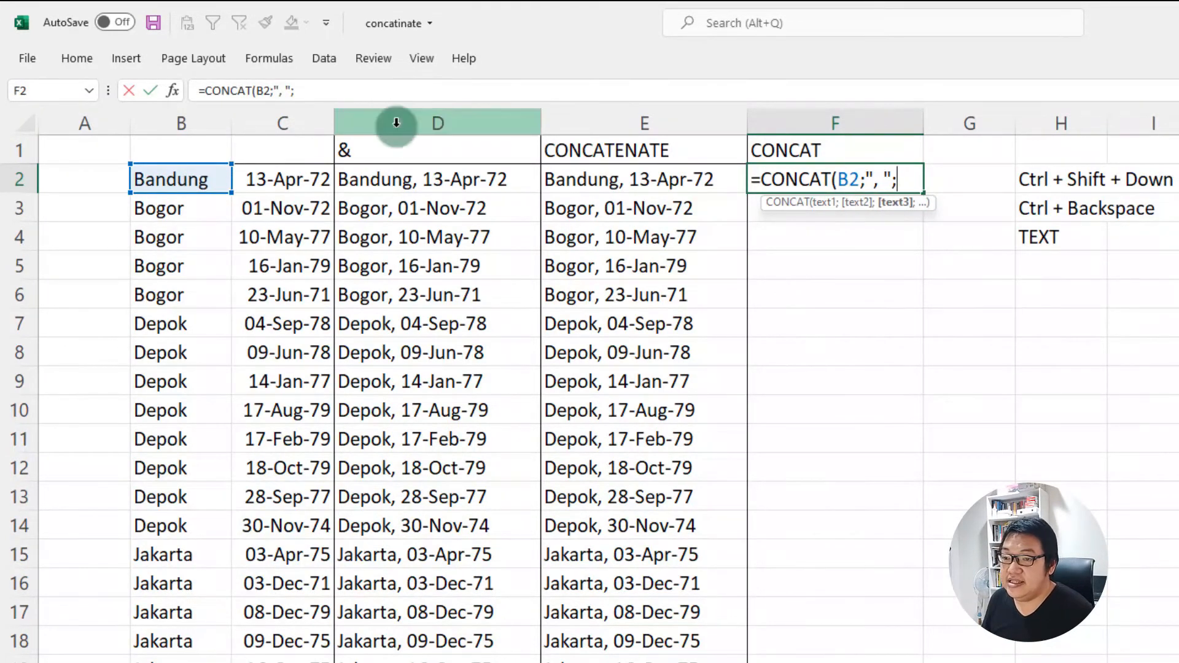
left_click(297, 177)
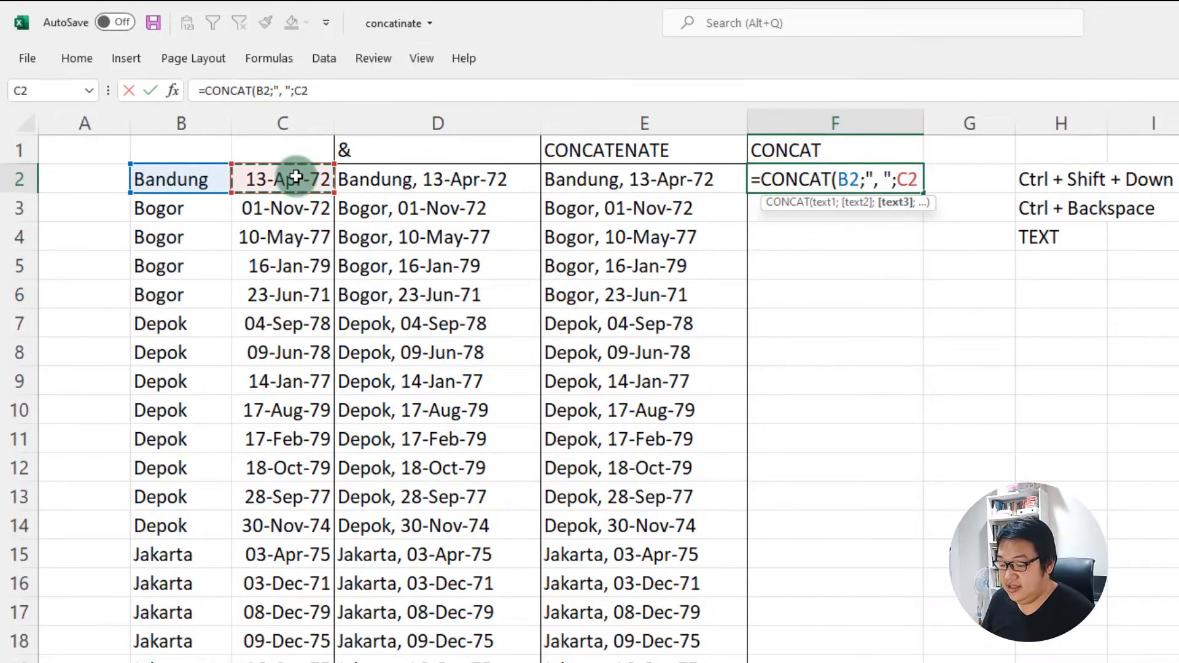
Enclose C2 in the F2 CONCAT formula in a TEXT function with the format "dd-mmm-yy" and commit it
left_click(898, 179)
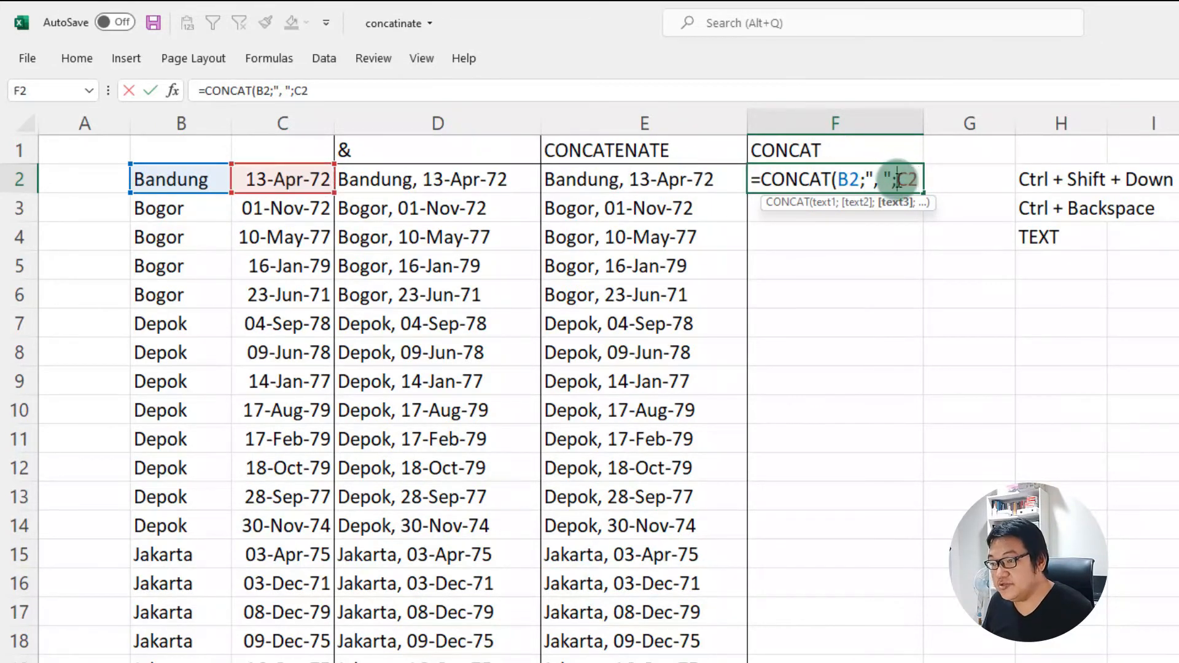
type("text(")
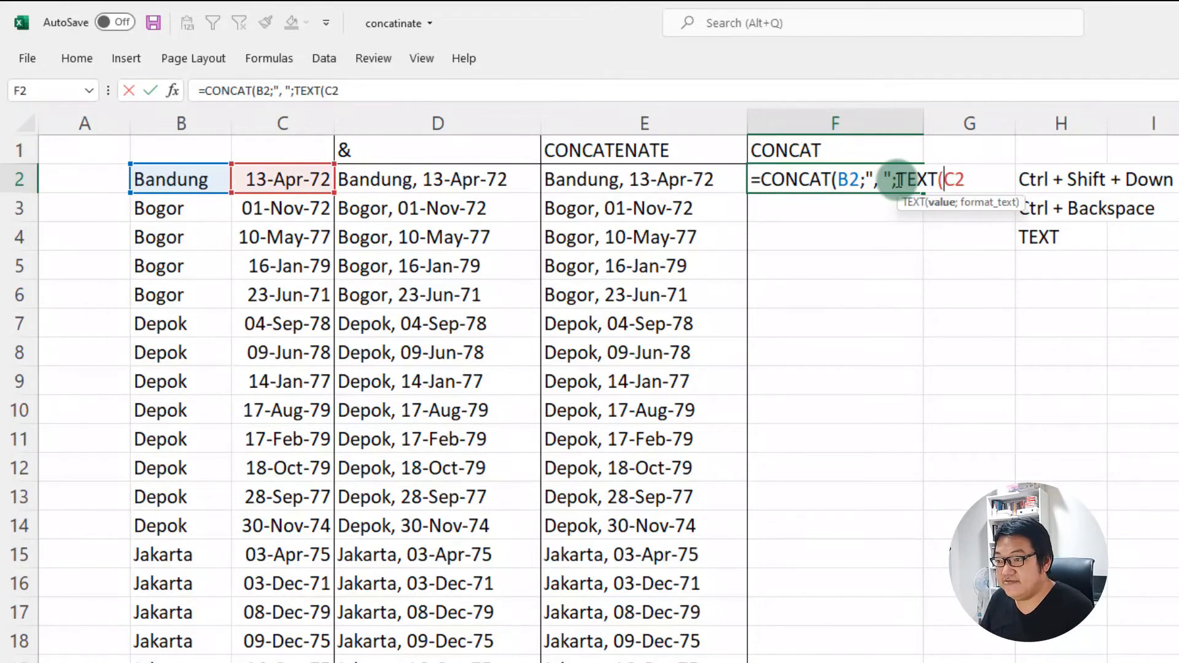
left_click(971, 180)
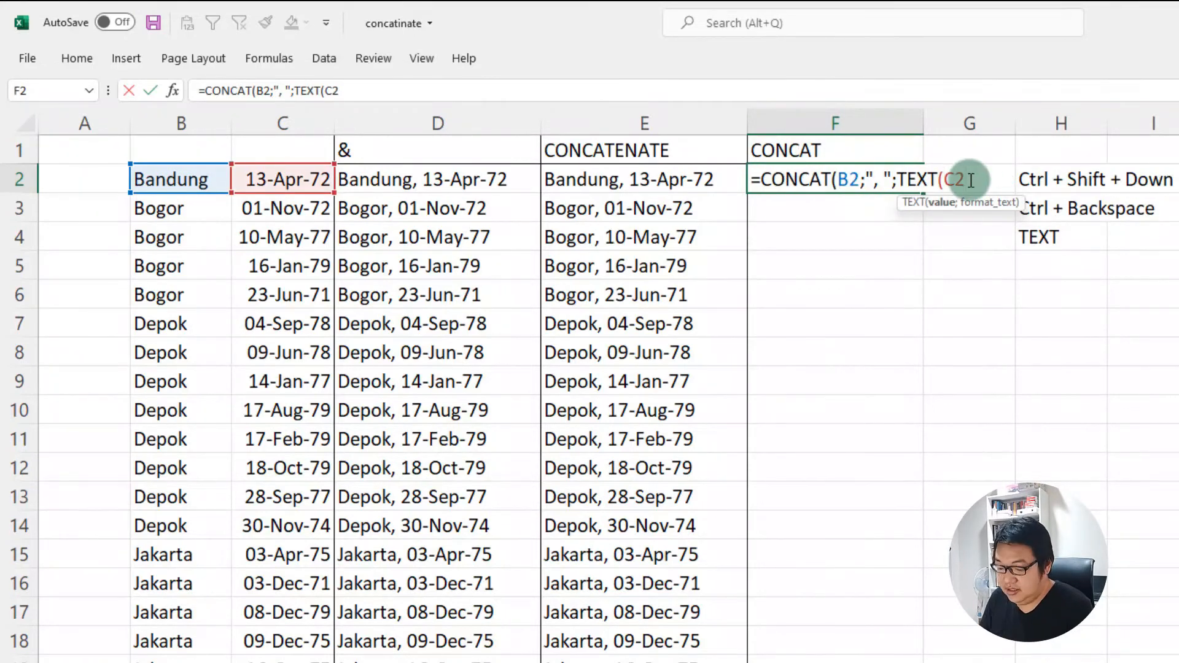
type(";\"dd")
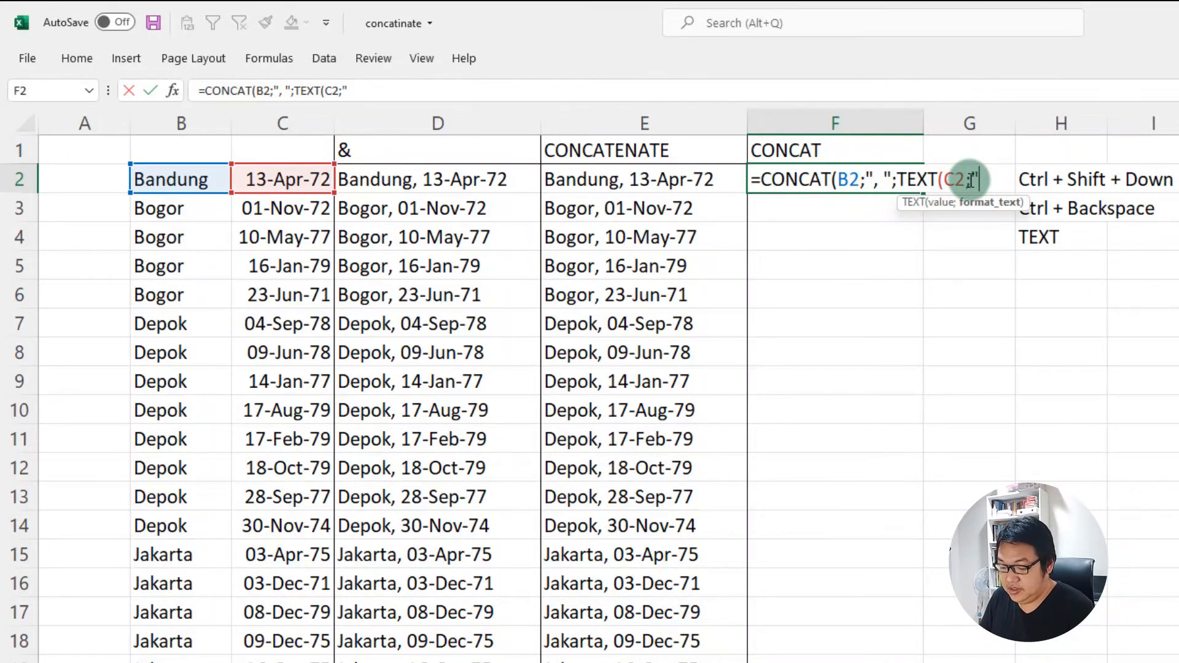
type("-mmm")
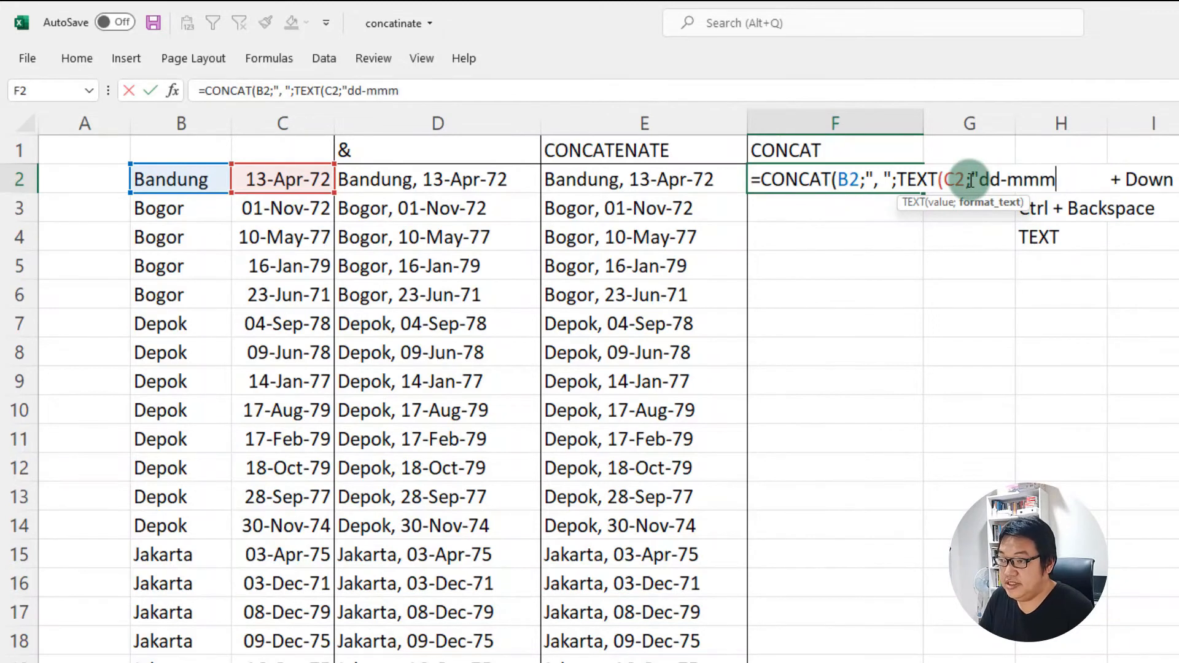
type("-yy")
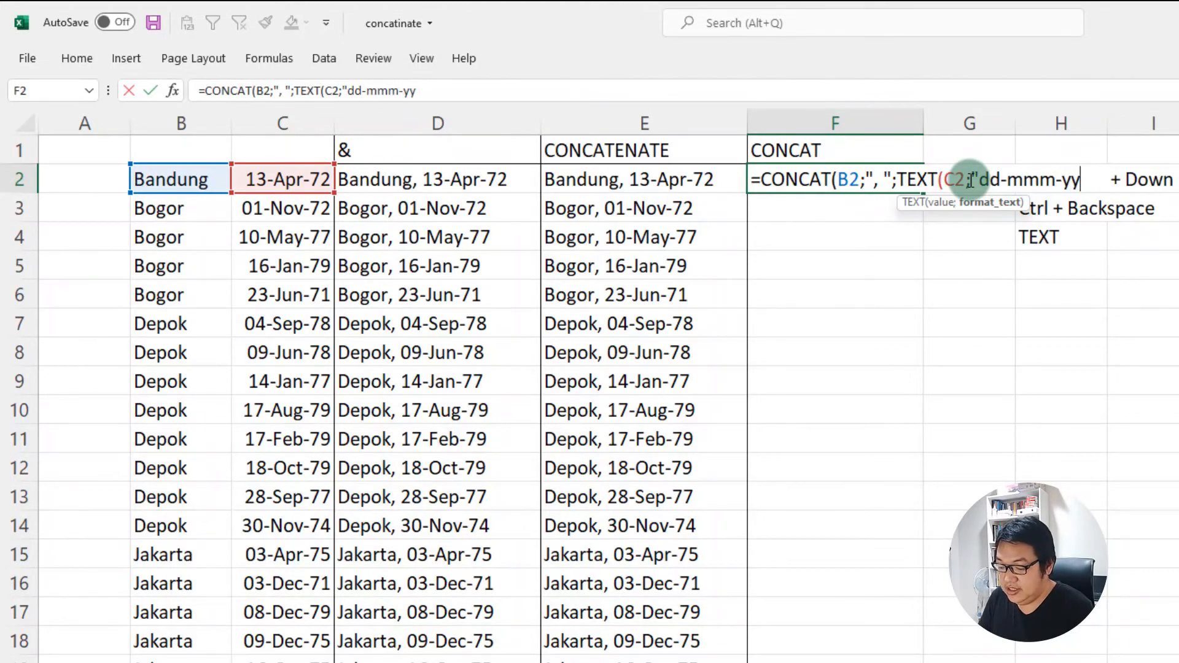
type("\")")
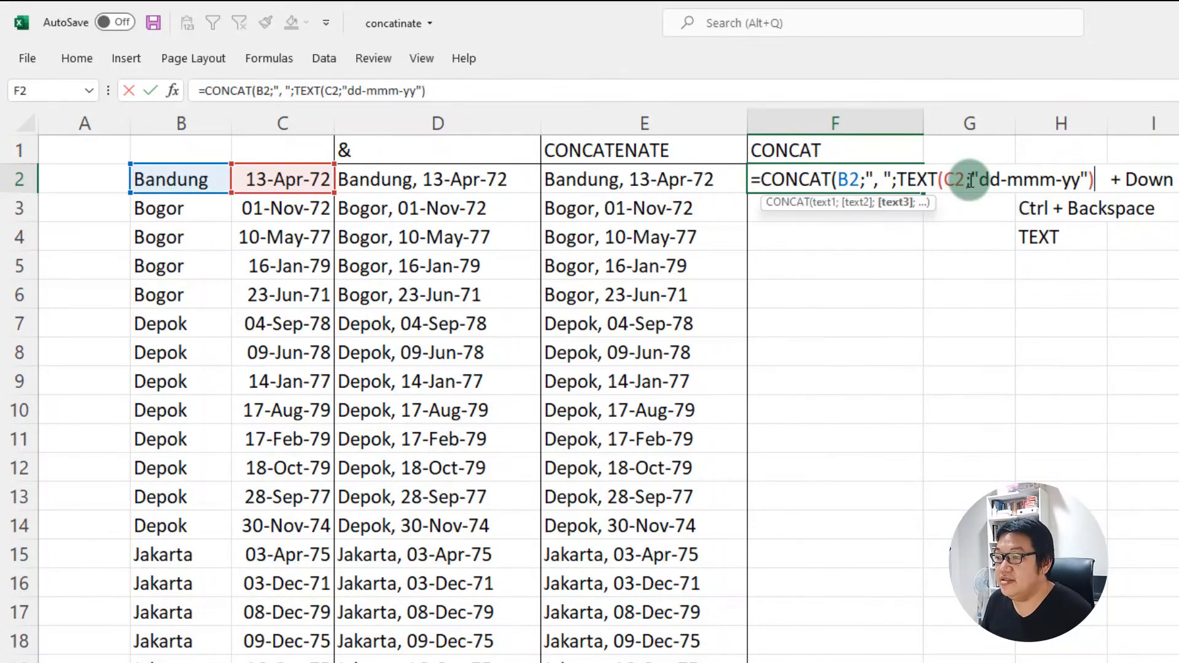
type(")")
key("Return")
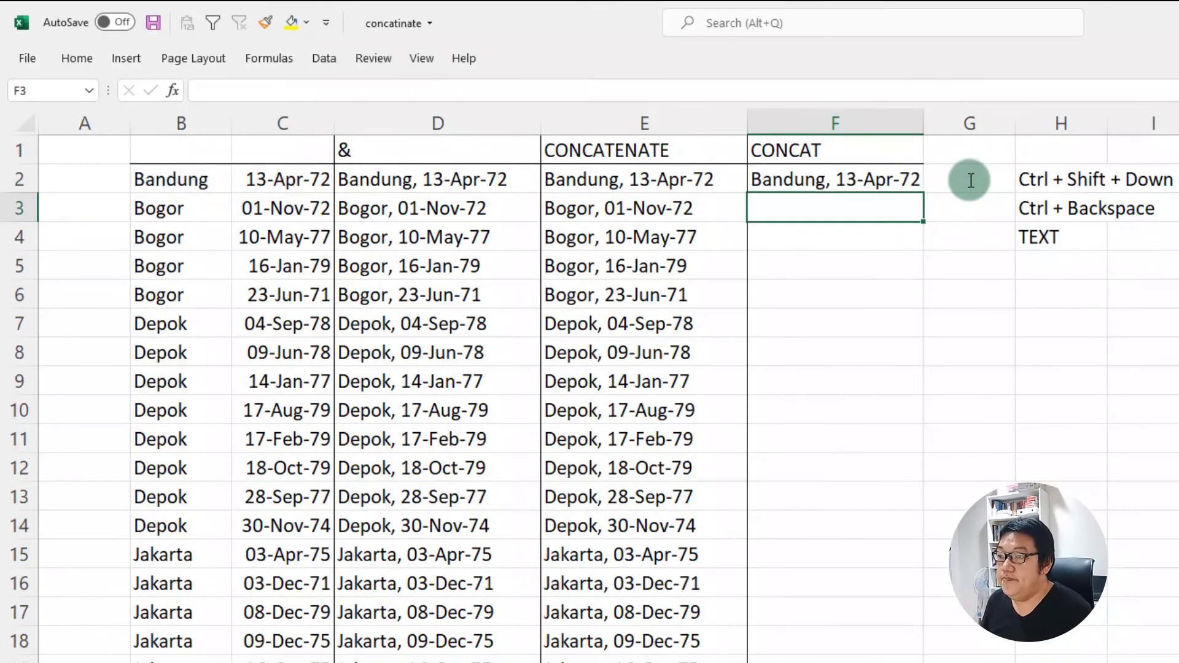
Fill the F2 formula down column F alongside the data, then select cell D2
left_click(890, 180)
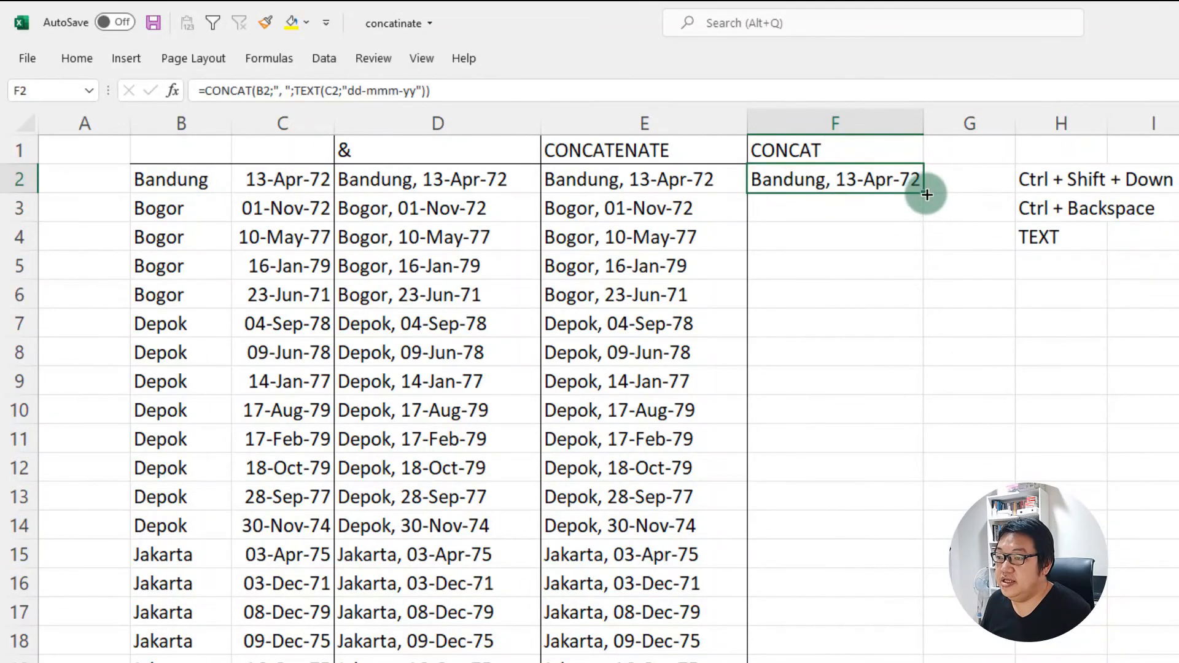
double_click(925, 194)
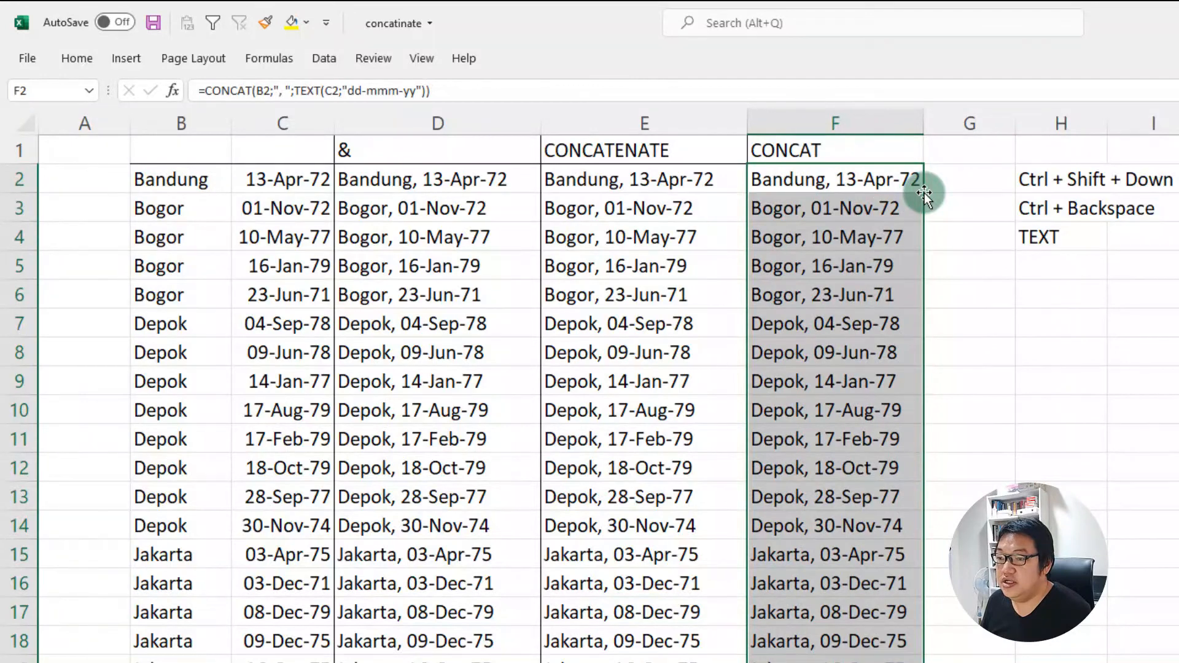
left_click(368, 178)
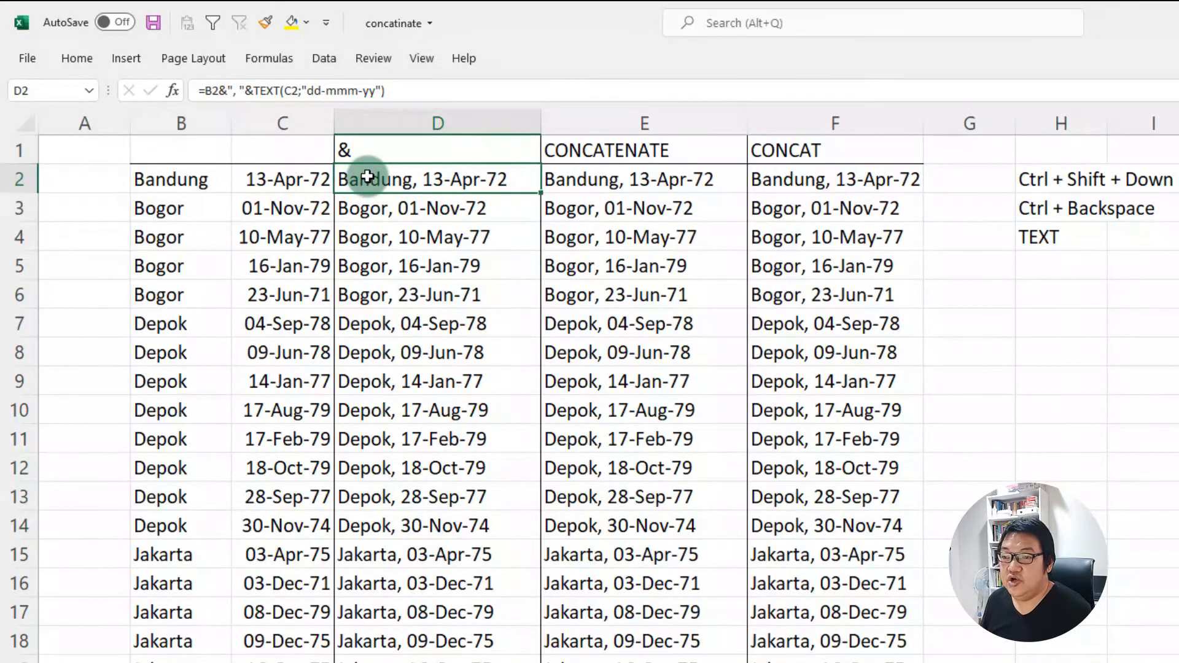